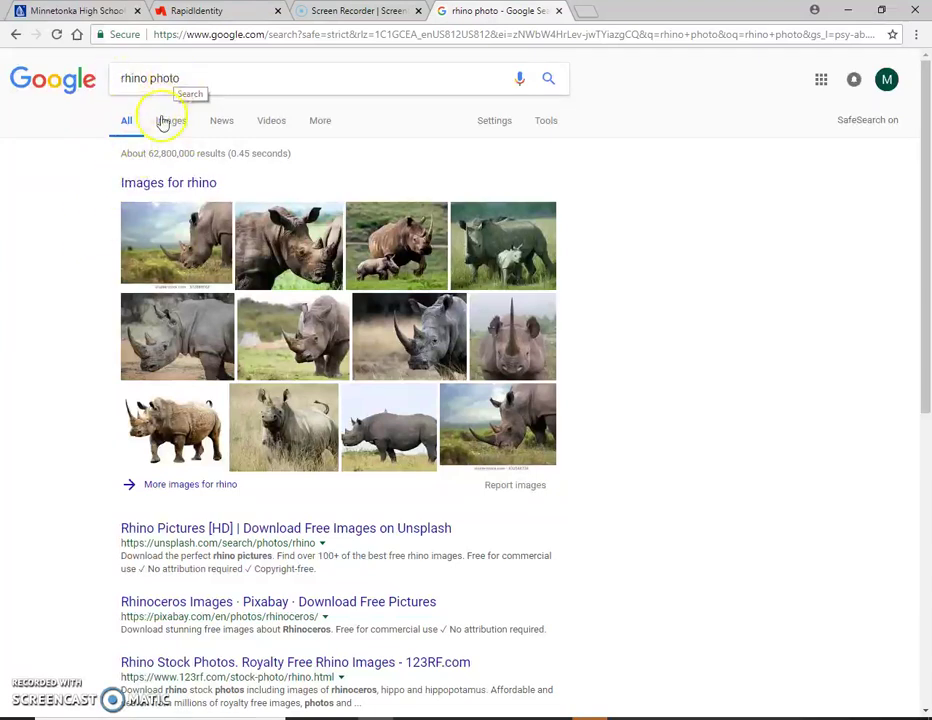
- Show Google image results for 'rhino photo' and preview the WWF Black Rhino image
{"action": "left_click", "coordinate": [168, 122]}
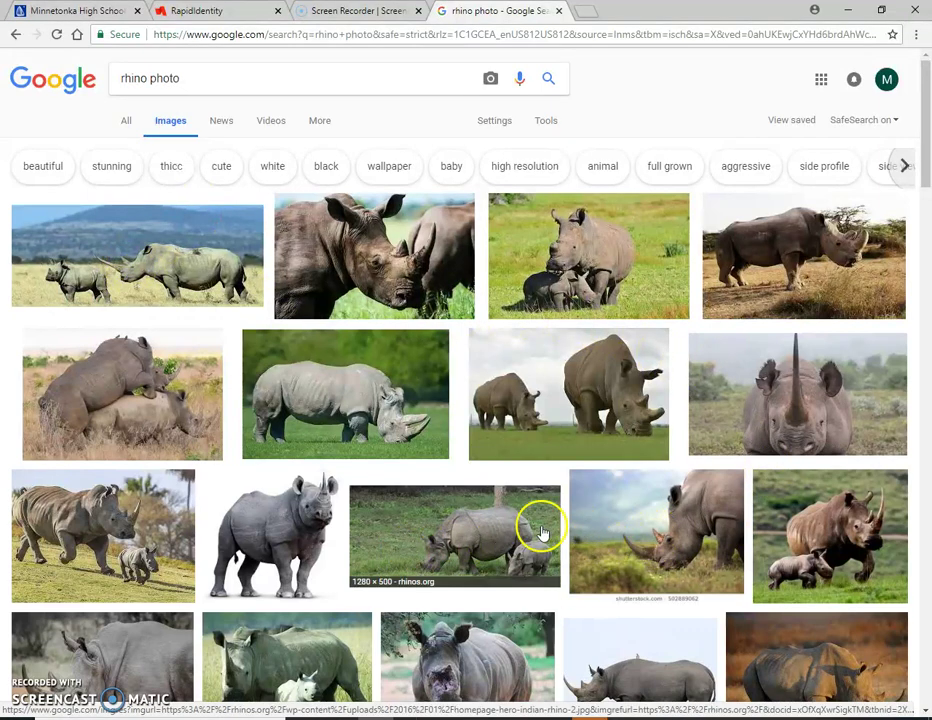
{"action": "scroll", "coordinate": [510, 524], "scroll_direction": "down", "scroll_amount": 2}
{"action": "scroll", "coordinate": [499, 520], "scroll_direction": "down", "scroll_amount": 5}
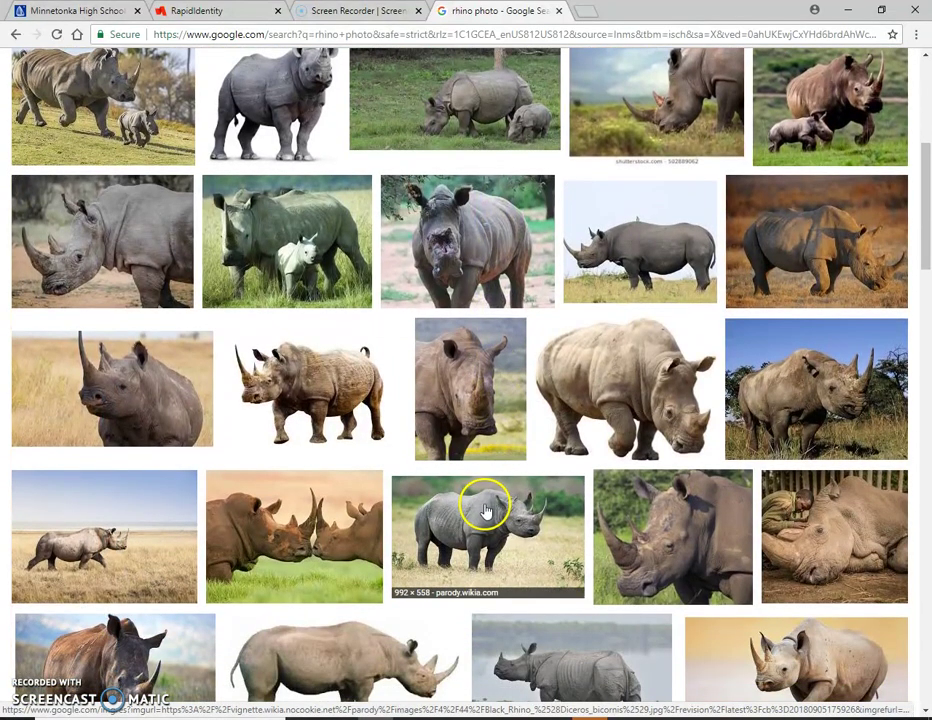
{"action": "scroll", "coordinate": [427, 540], "scroll_direction": "down", "scroll_amount": 1}
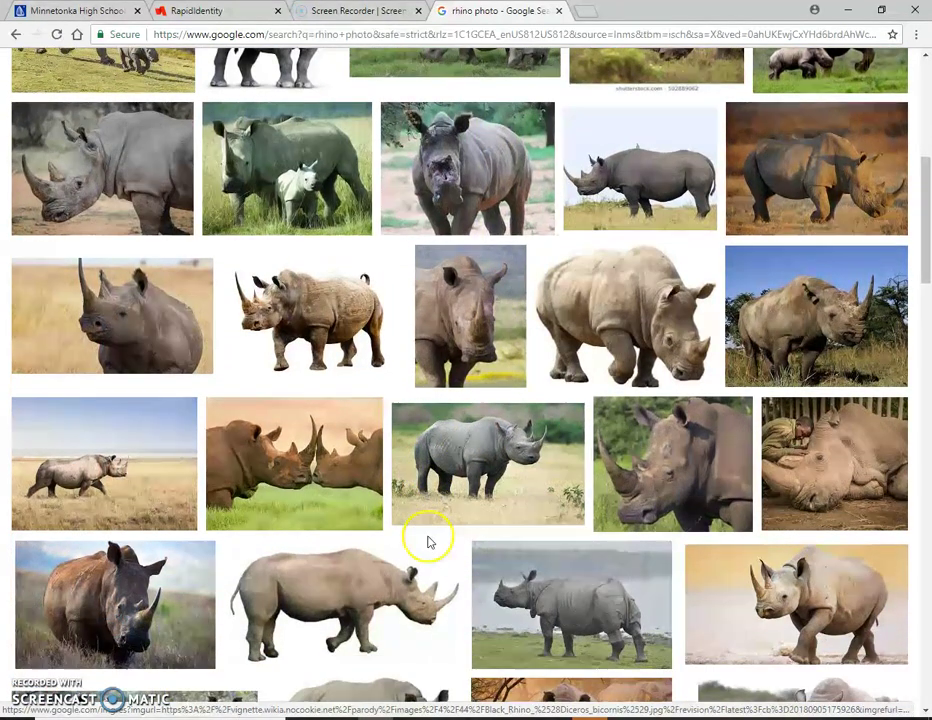
{"action": "left_click", "coordinate": [88, 465]}
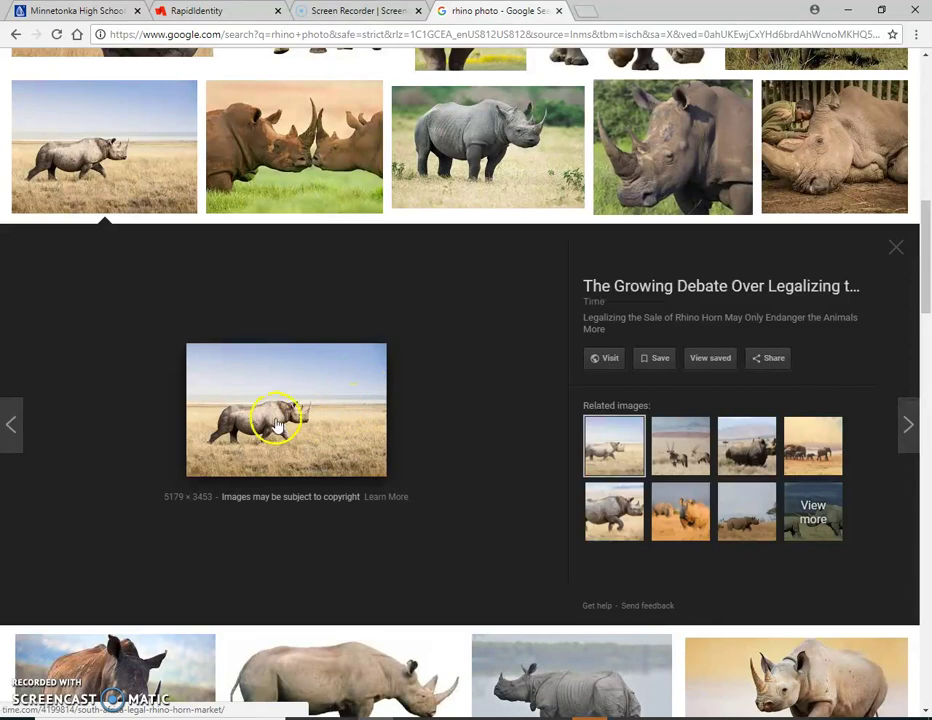
{"action": "scroll", "coordinate": [449, 445], "scroll_direction": "up", "scroll_amount": 4}
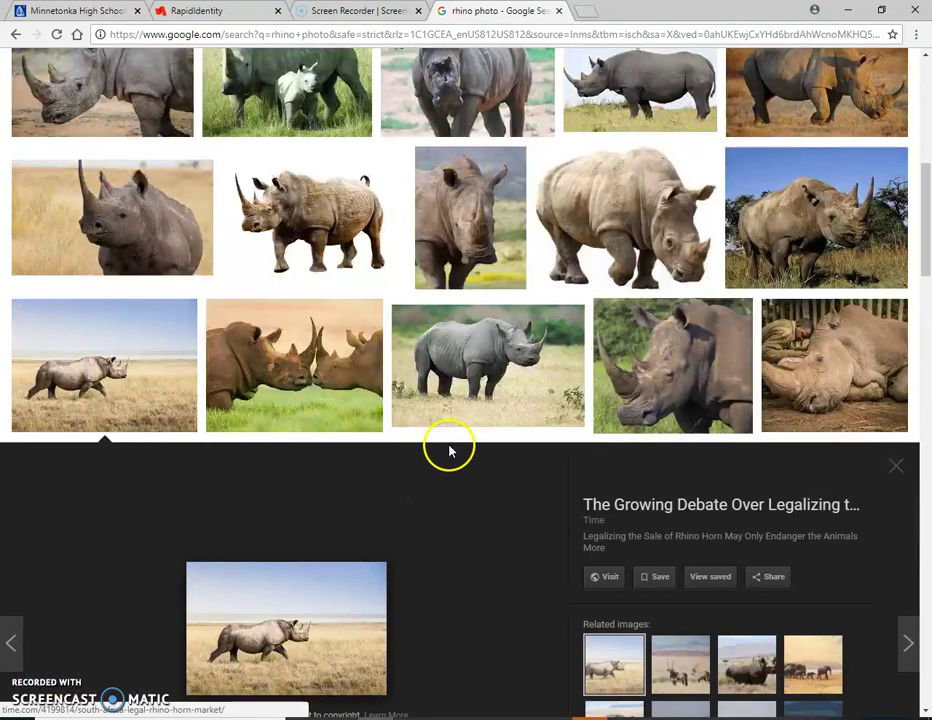
{"action": "left_click", "coordinate": [795, 327]}
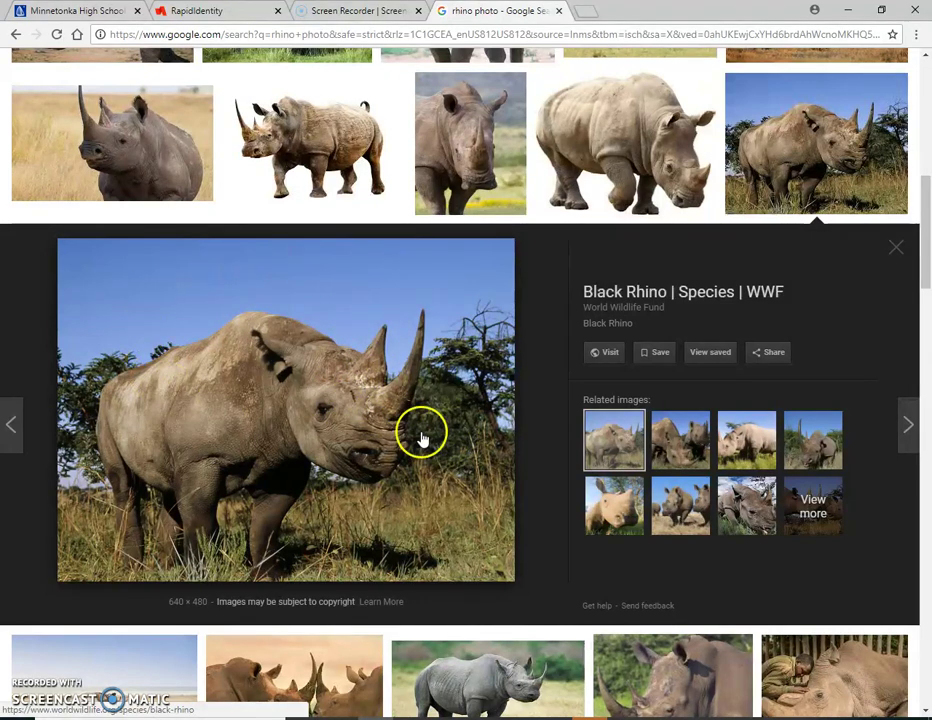
- Save the previewed black rhino image to Desktop > photography edits as rhino.jpg
{"action": "right_click", "coordinate": [223, 359]}
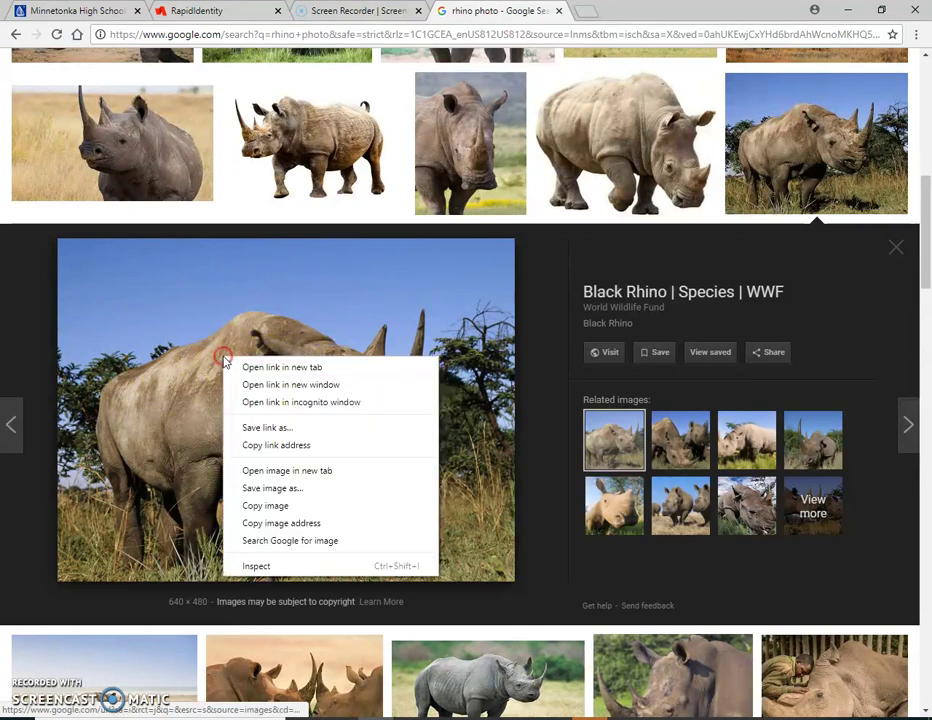
{"action": "left_click", "coordinate": [288, 488]}
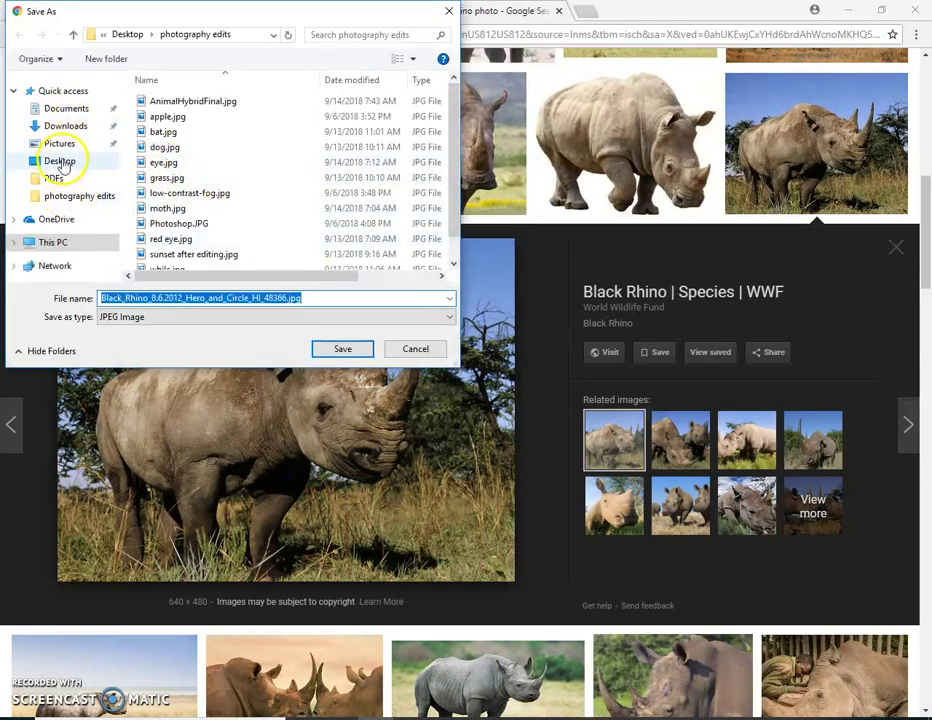
{"action": "left_click", "coordinate": [67, 163]}
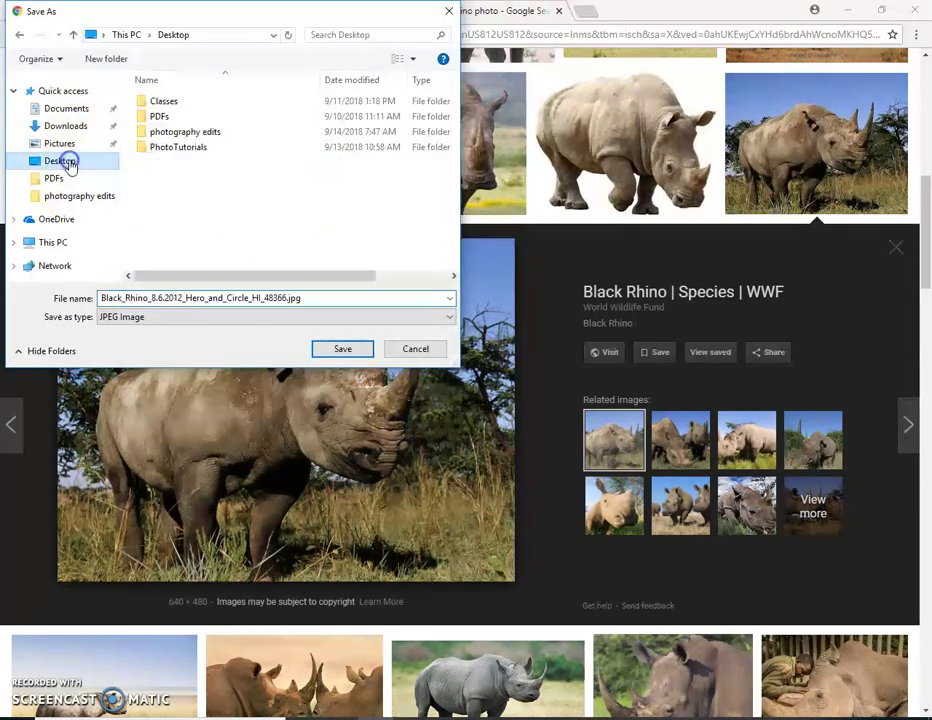
{"action": "double_click", "coordinate": [197, 136]}
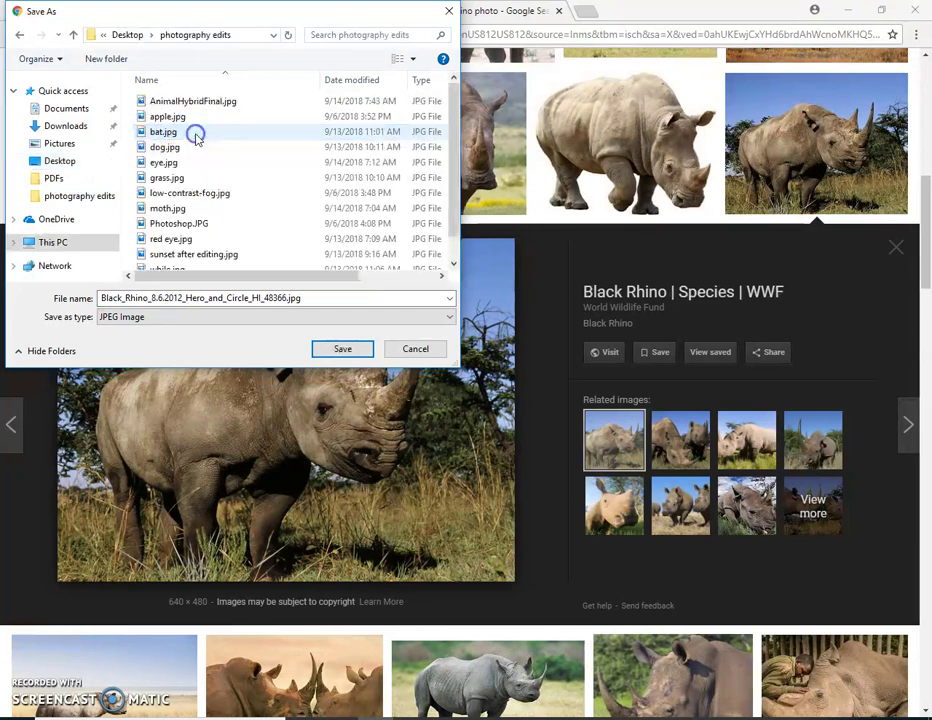
{"action": "double_click", "coordinate": [285, 297]}
{"action": "left_click", "coordinate": [286, 298]}
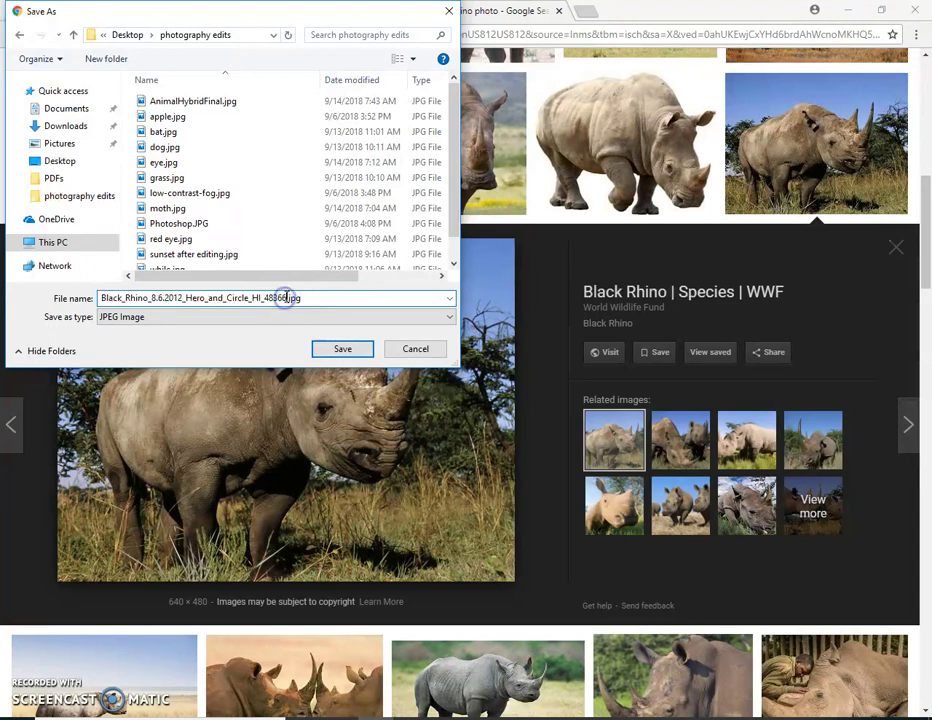
{"action": "left_click_drag", "start_coordinate": [286, 298], "coordinate": [99, 298]}
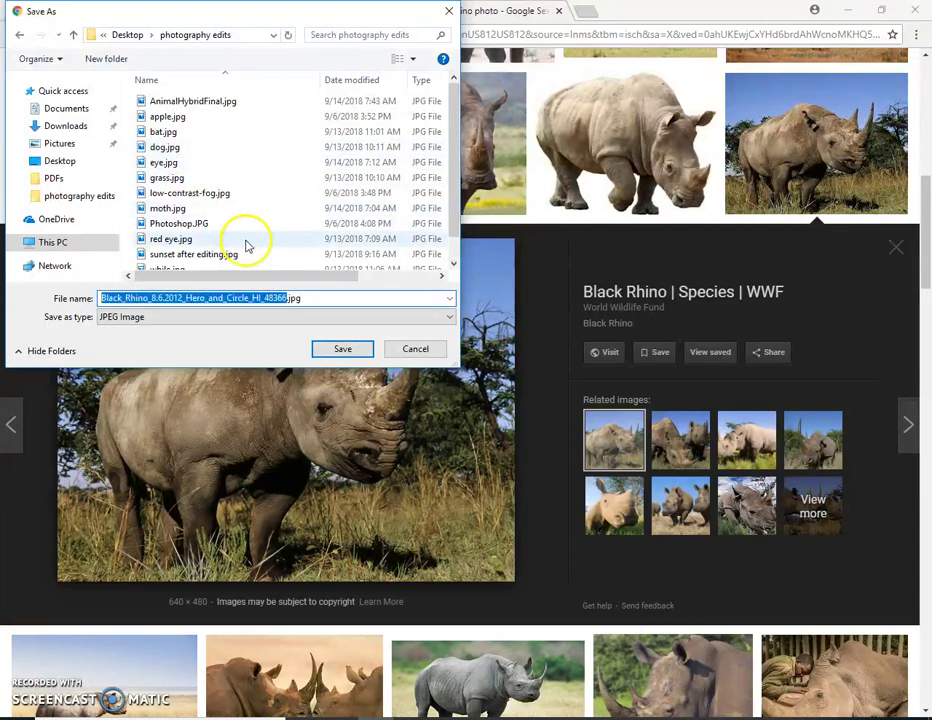
{"action": "type", "text": "rhino"}
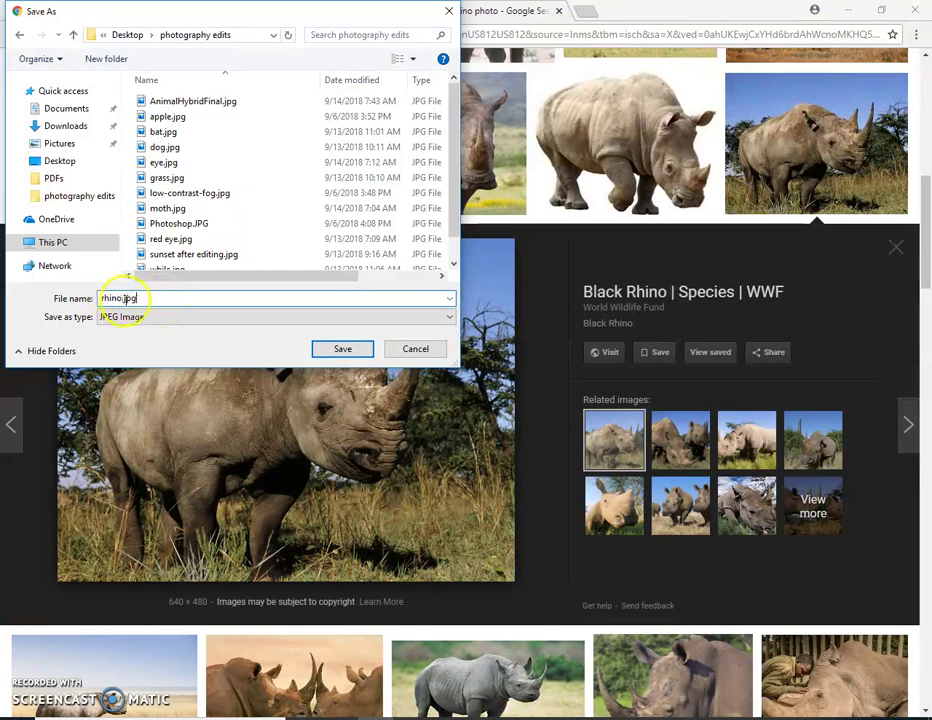
{"action": "left_click", "coordinate": [155, 299]}
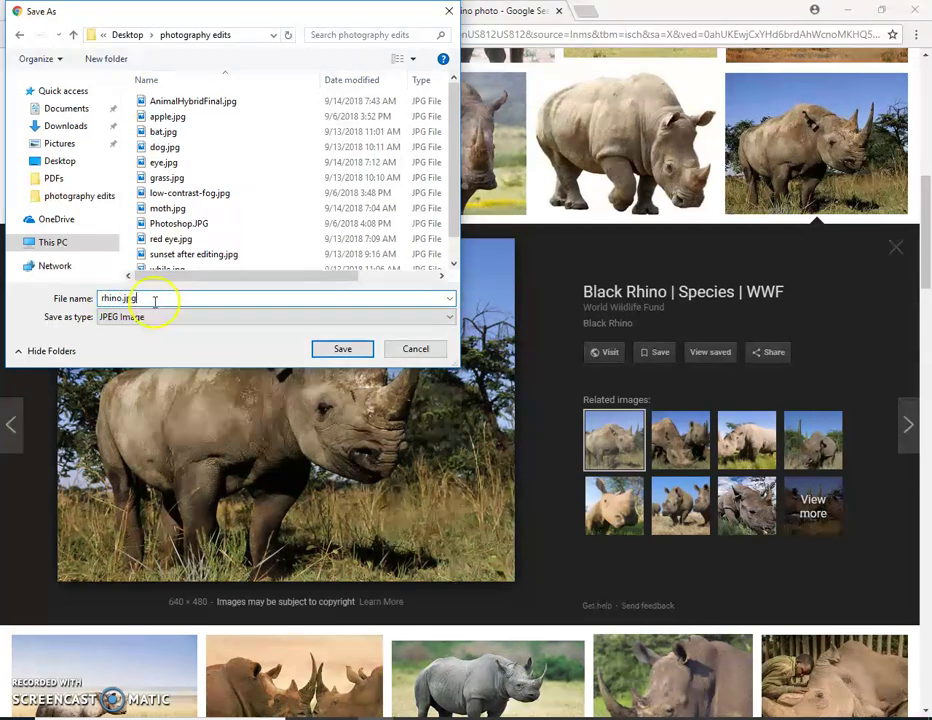
{"action": "left_click", "coordinate": [329, 349]}
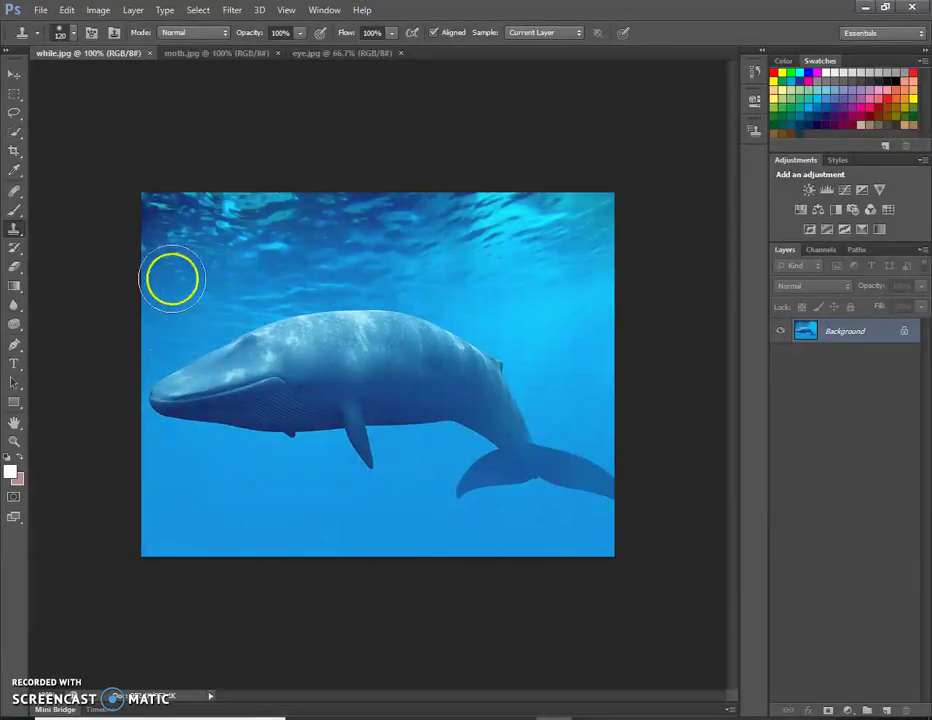
{"action": "left_click", "coordinate": [106, 58]}
{"action": "left_click", "coordinate": [230, 54]}
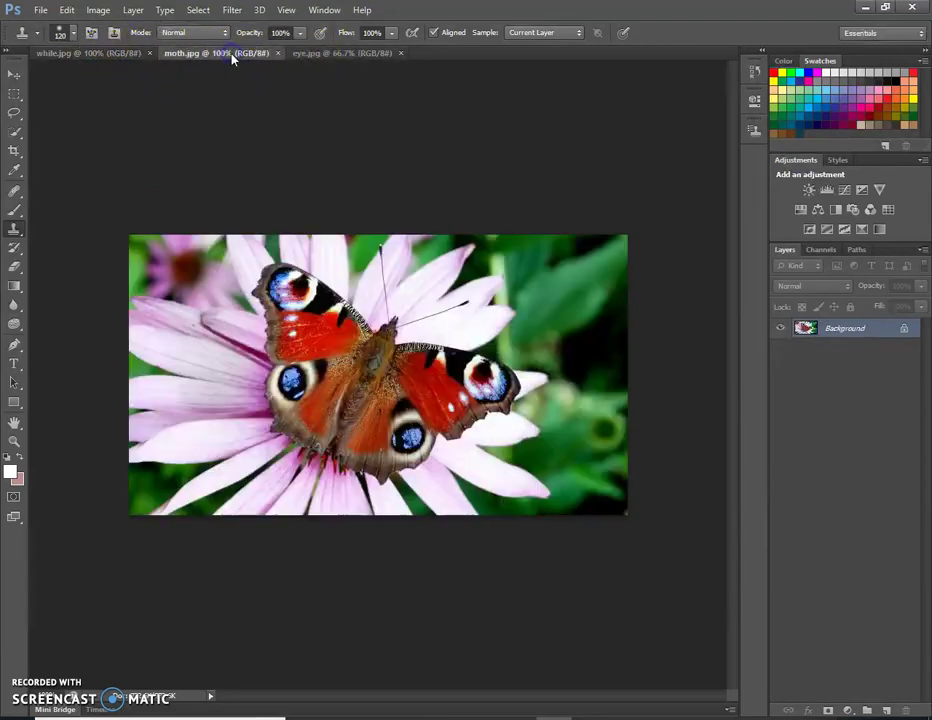
{"action": "left_click", "coordinate": [354, 53]}
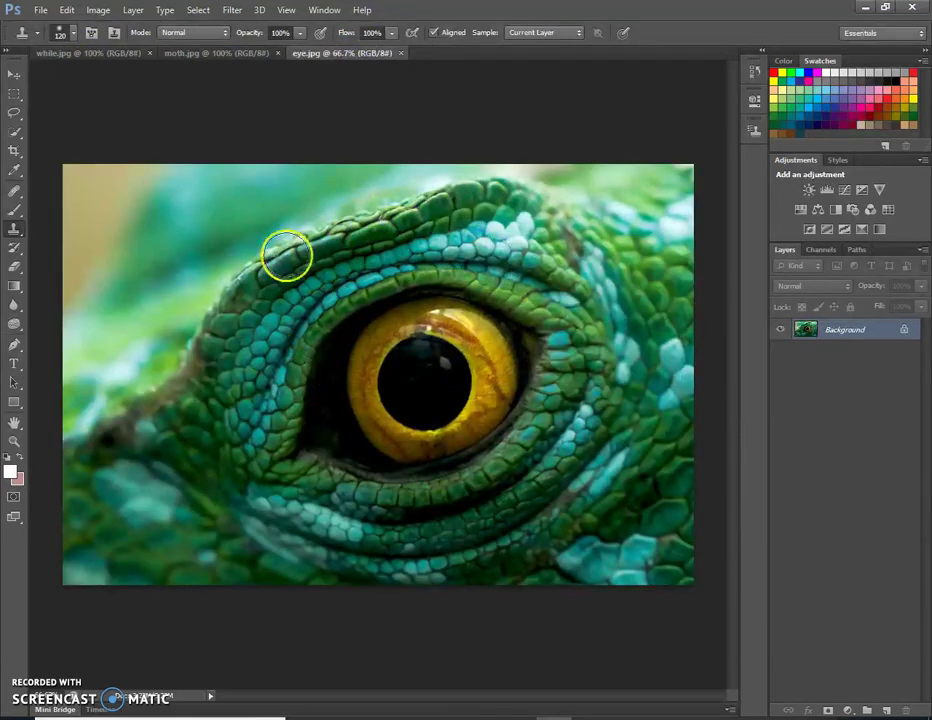
{"action": "left_click", "coordinate": [100, 53]}
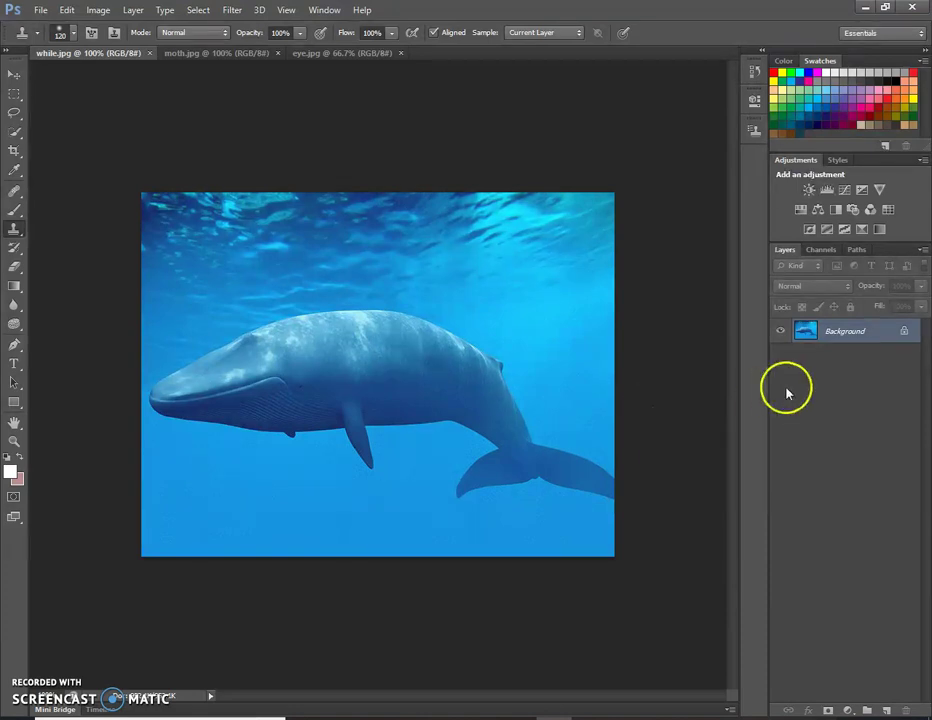
{"action": "left_click", "coordinate": [838, 333]}
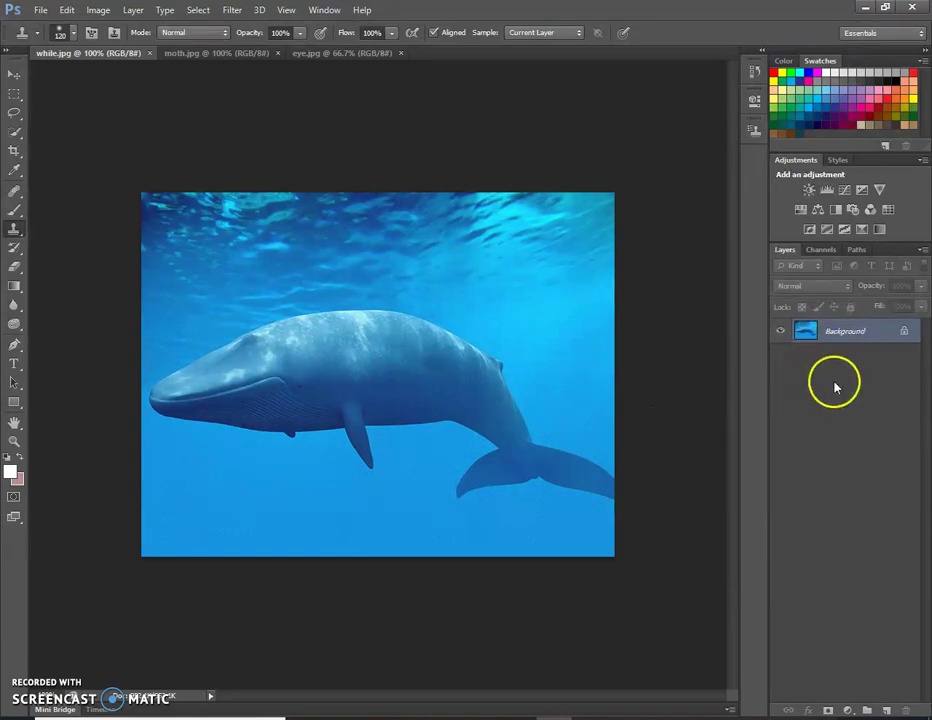
{"action": "double_click", "coordinate": [840, 332]}
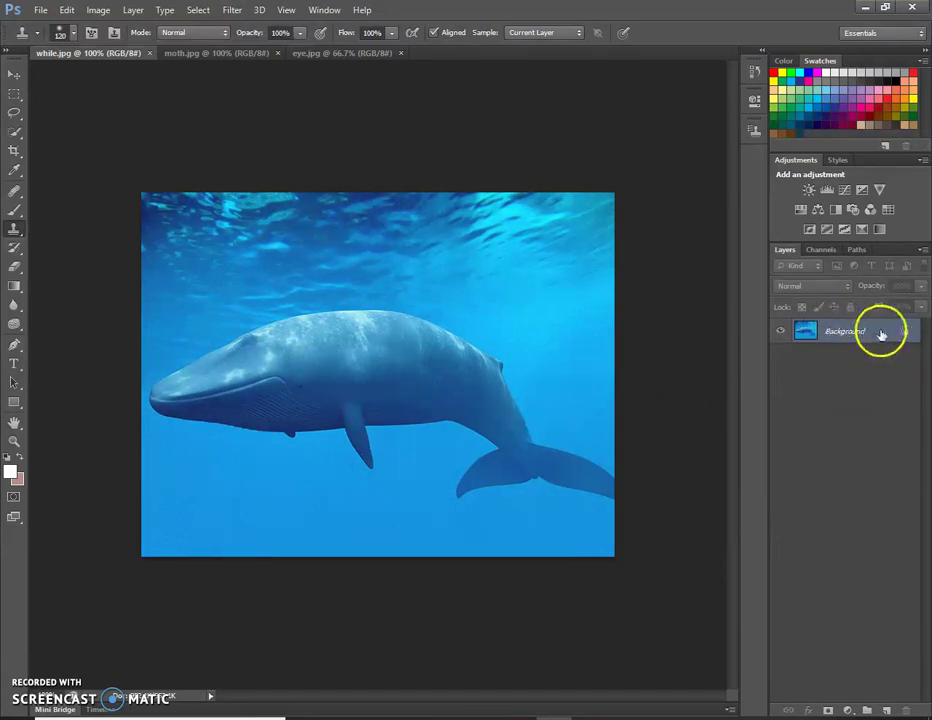
- Duplicate the whale's Background layer to create a Background copy layer
{"action": "key", "text": "Return"}
{"action": "left_click", "coordinate": [840, 334]}
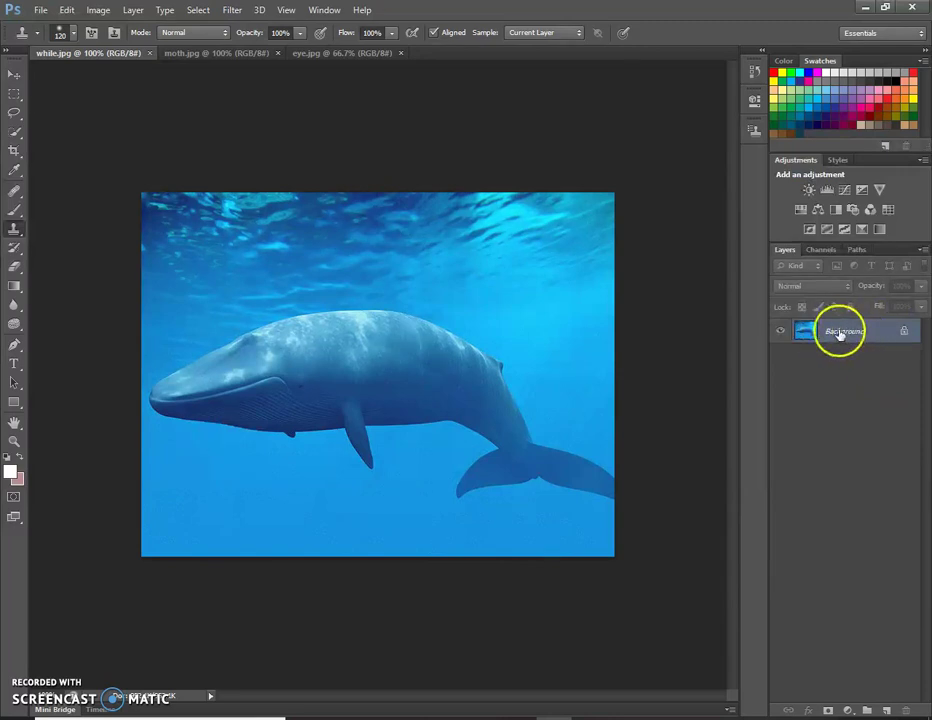
{"action": "right_click", "coordinate": [848, 334]}
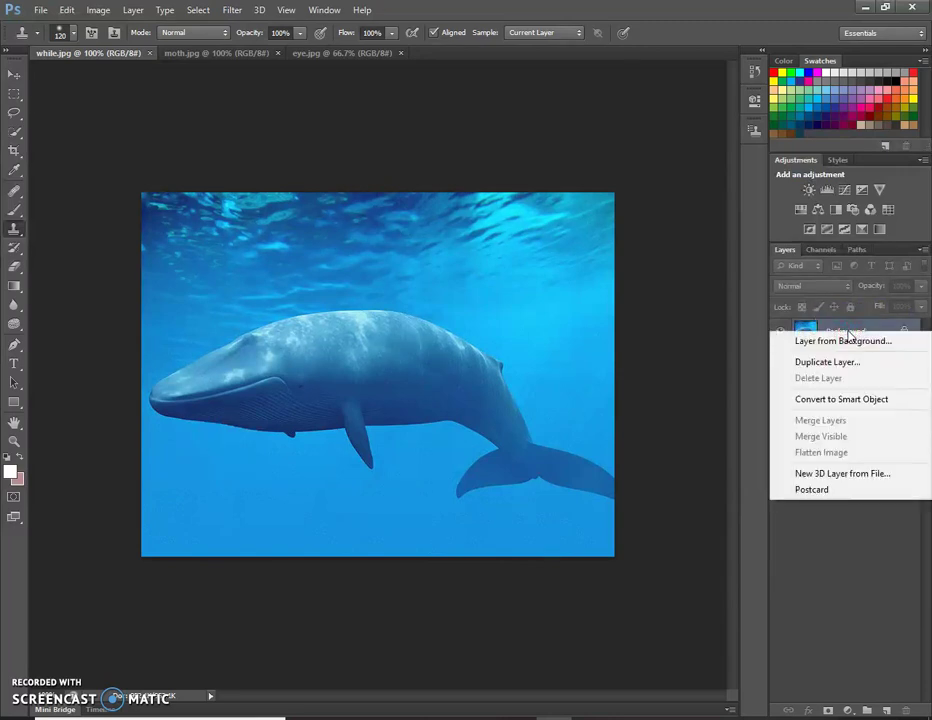
{"action": "left_click", "coordinate": [847, 363]}
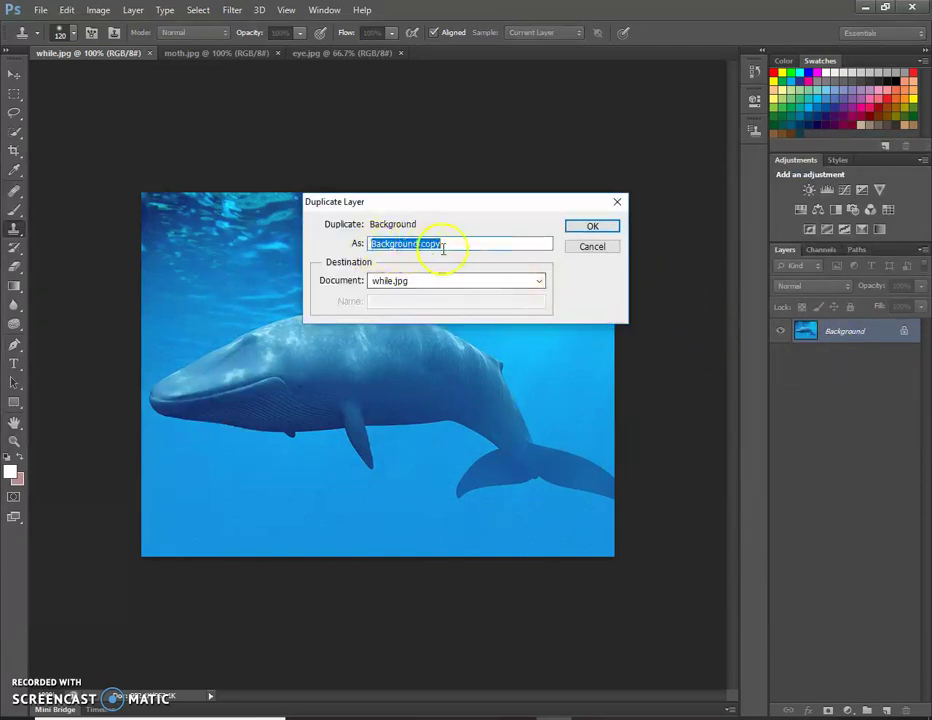
{"action": "left_click", "coordinate": [588, 228]}
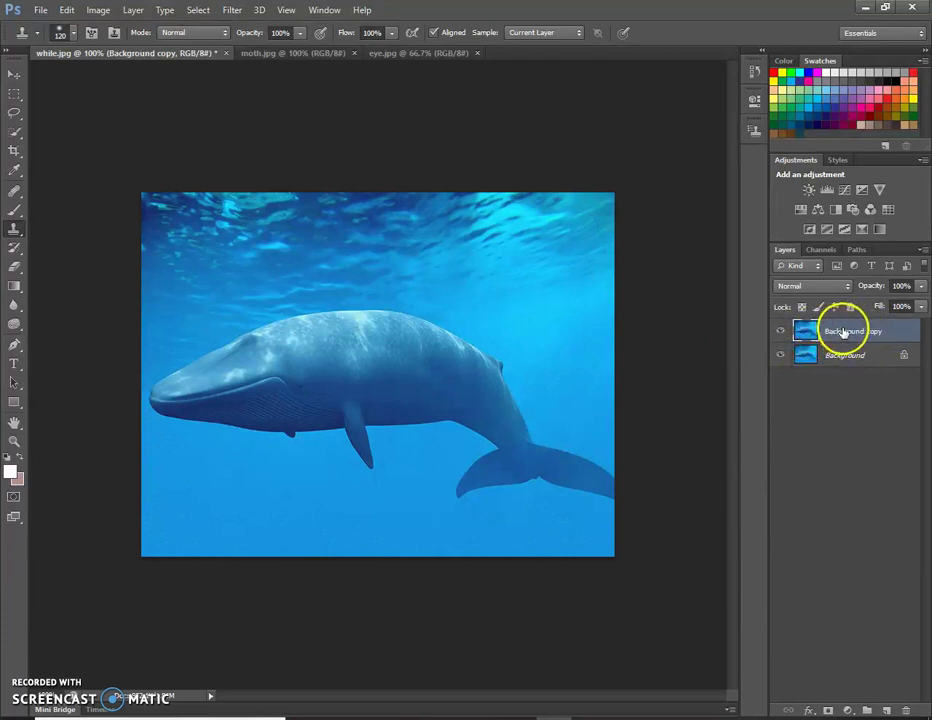
- In moth.jpg, select the butterfly's right wing with Quick Selection, adding and subtracting to refine
{"action": "left_click", "coordinate": [289, 54]}
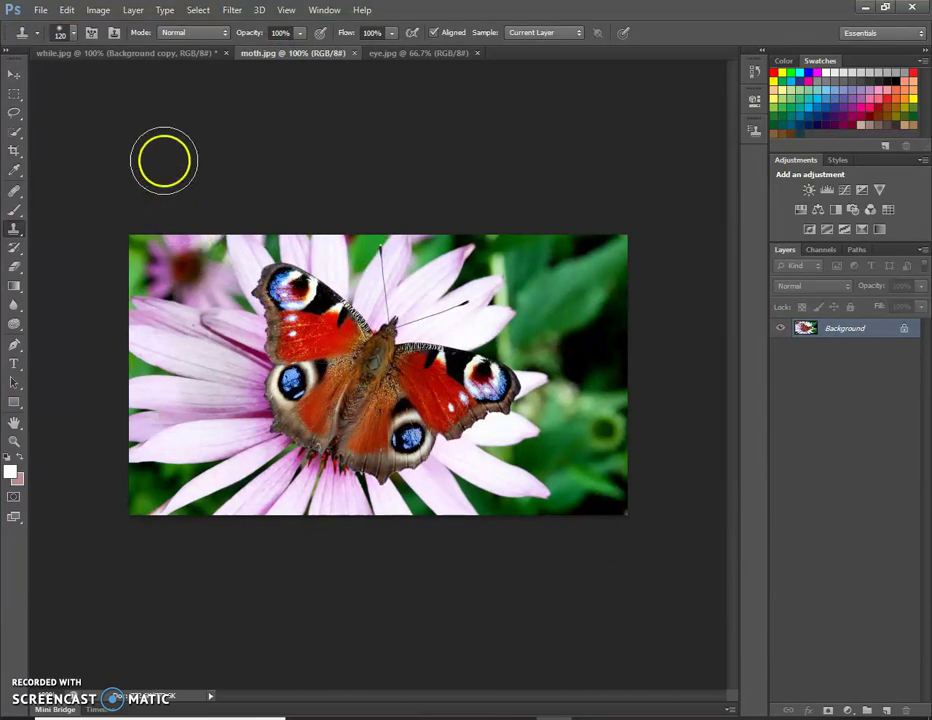
{"action": "left_click", "coordinate": [14, 132]}
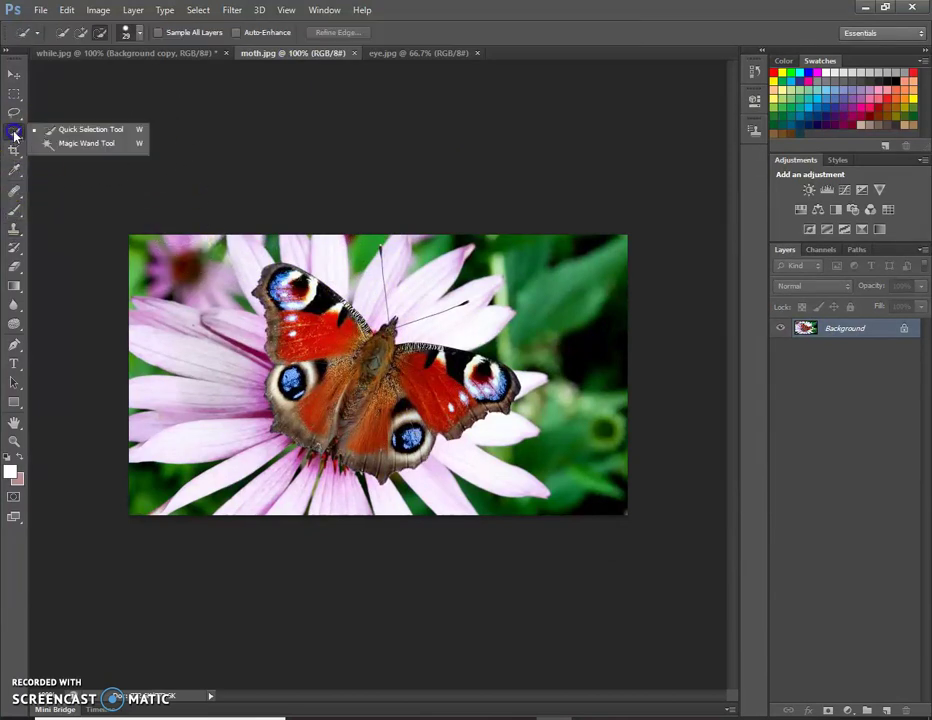
{"action": "left_click", "coordinate": [78, 134]}
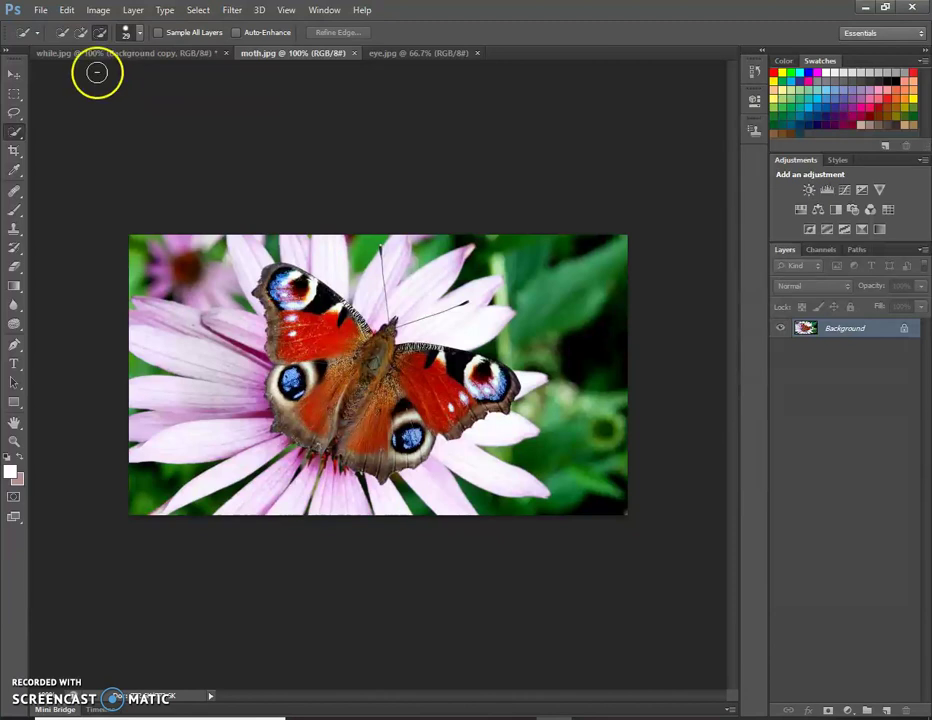
{"action": "left_click", "coordinate": [81, 34]}
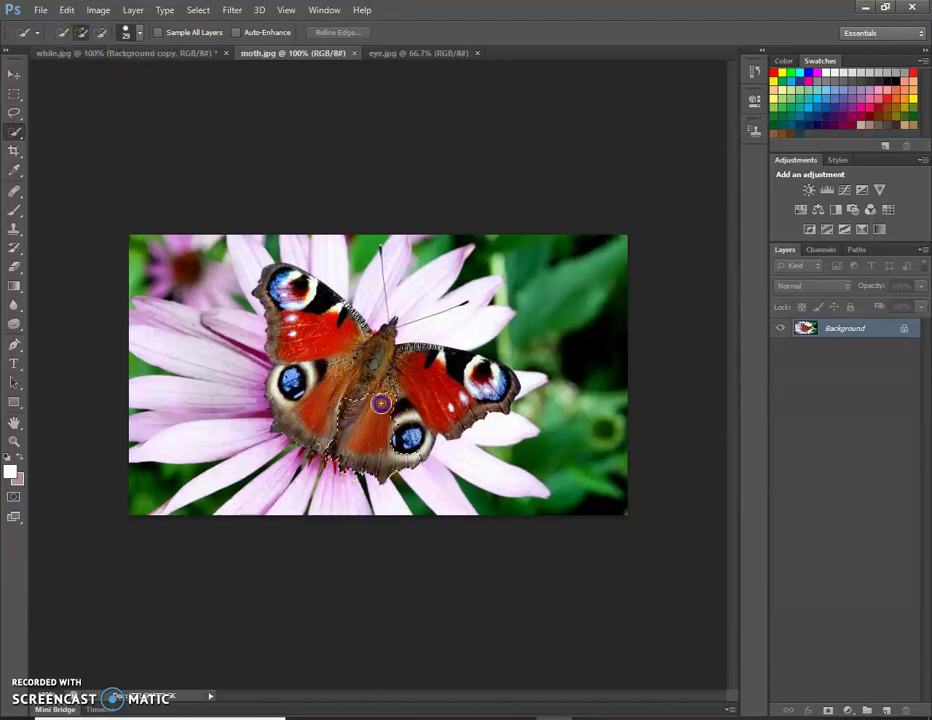
{"action": "left_click_drag", "start_coordinate": [411, 360], "coordinate": [477, 371]}
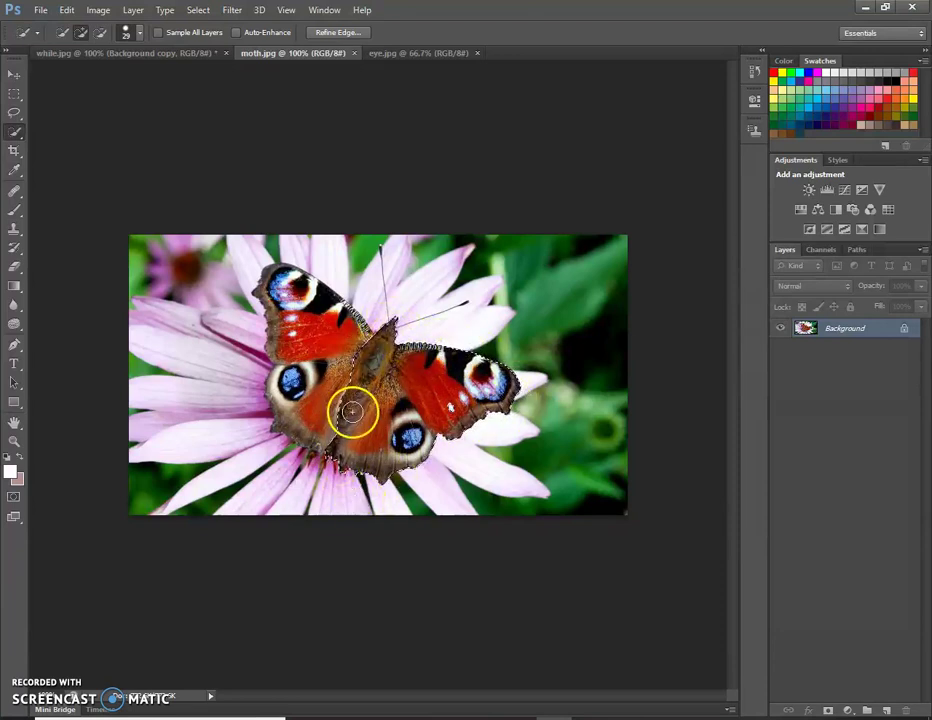
{"action": "left_click", "coordinate": [101, 32]}
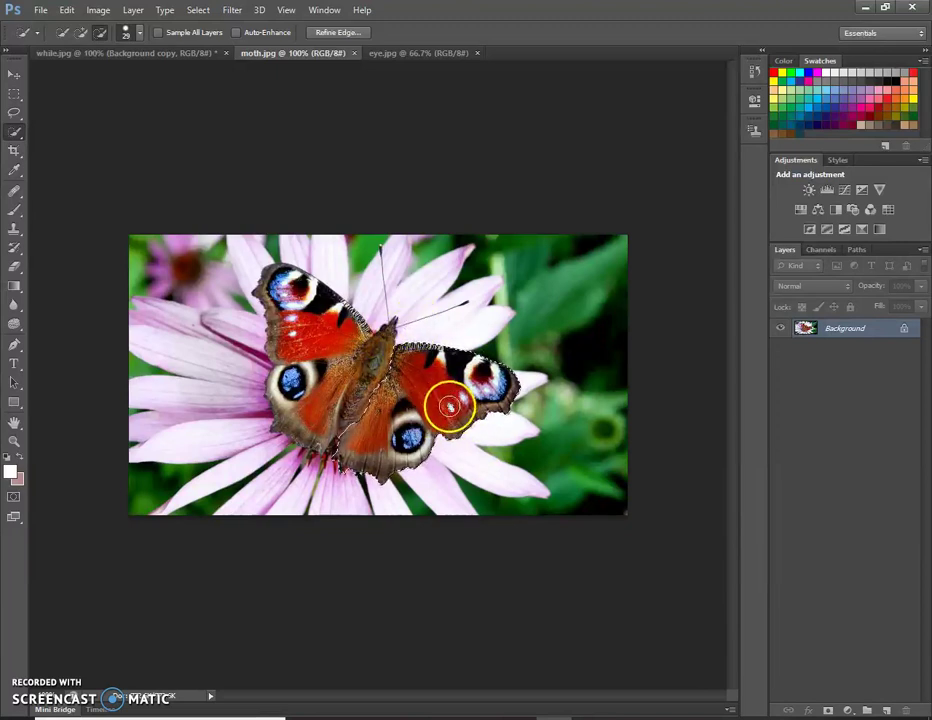
{"action": "left_click", "coordinate": [82, 33]}
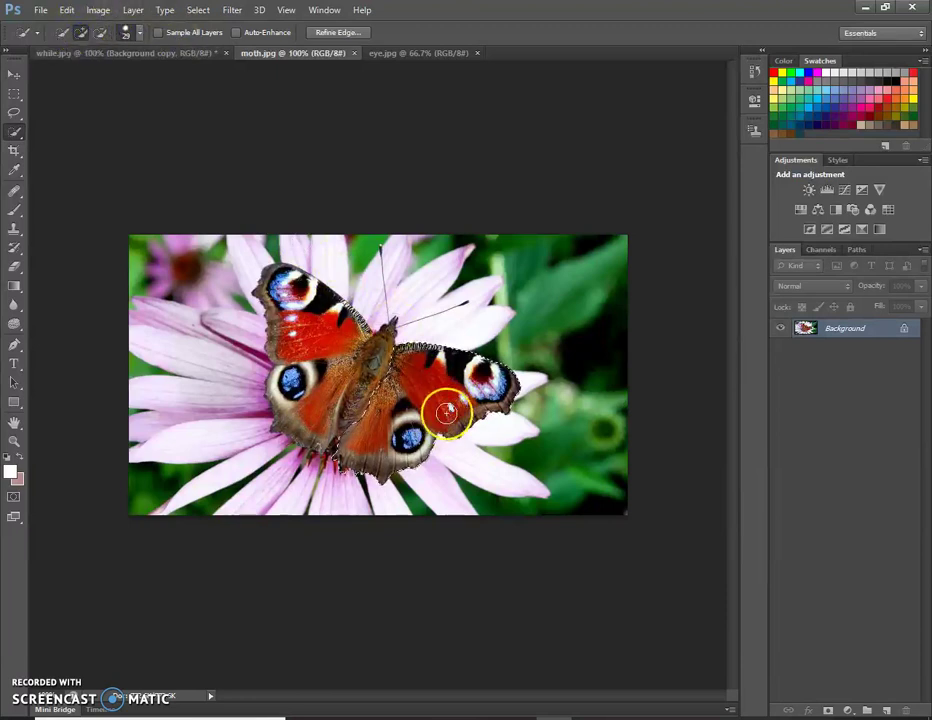
{"action": "left_click", "coordinate": [13, 78]}
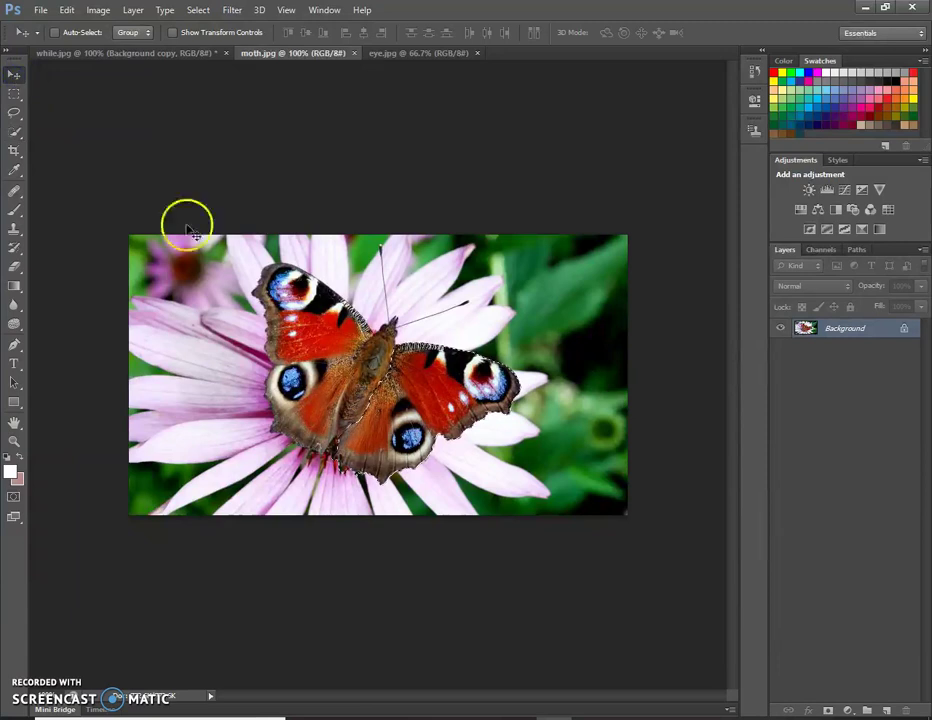
- Drag the selected wing into whale.jpg as Layer 1 and nudge it onto the whale's back
{"action": "left_click_drag", "start_coordinate": [415, 418], "coordinate": [241, 172]}
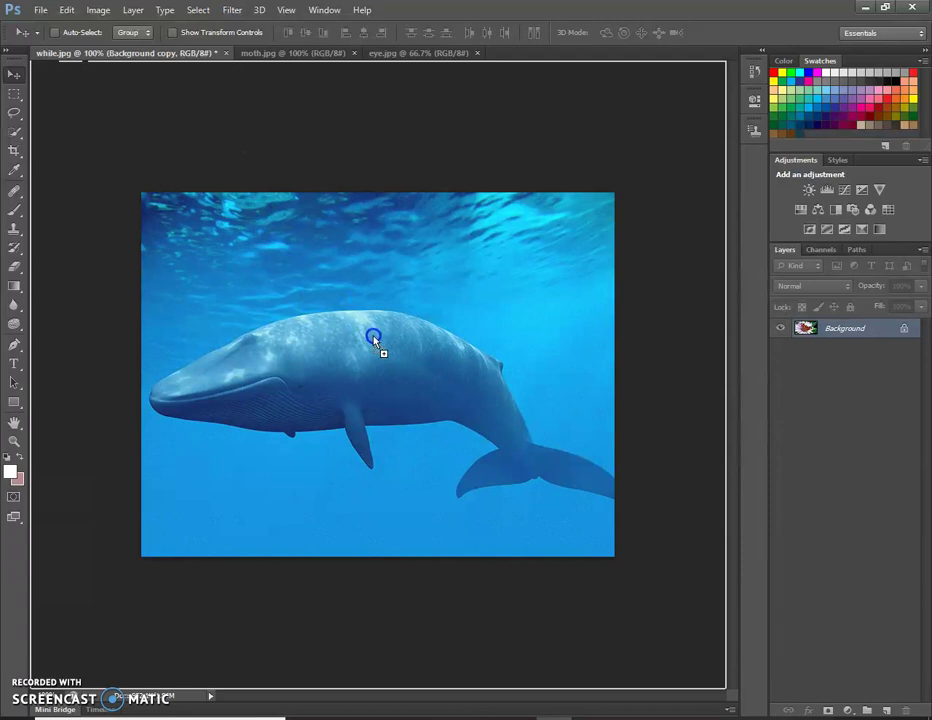
{"action": "left_click_drag", "start_coordinate": [374, 340], "coordinate": [420, 336]}
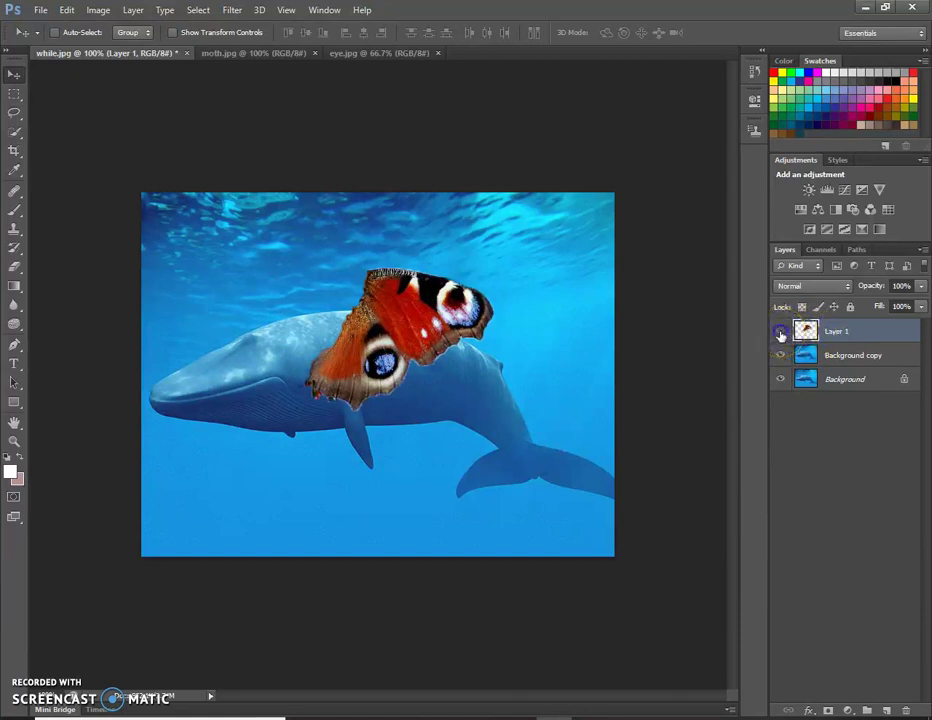
{"action": "left_click", "coordinate": [781, 332]}
{"action": "left_click", "coordinate": [781, 332]}
{"action": "left_click", "coordinate": [836, 336]}
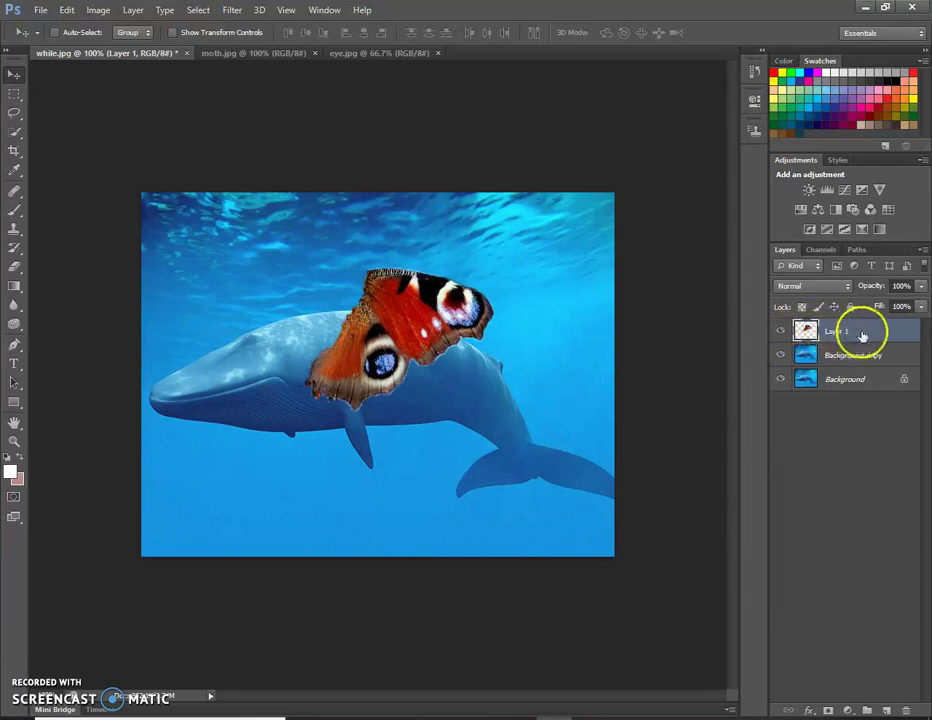
{"action": "mouse_move", "coordinate": [396, 332]}
{"action": "left_mouse_down"}
{"action": "mouse_move", "coordinate": [405, 319]}
{"action": "mouse_move", "coordinate": [406, 340]}
{"action": "left_mouse_up"}
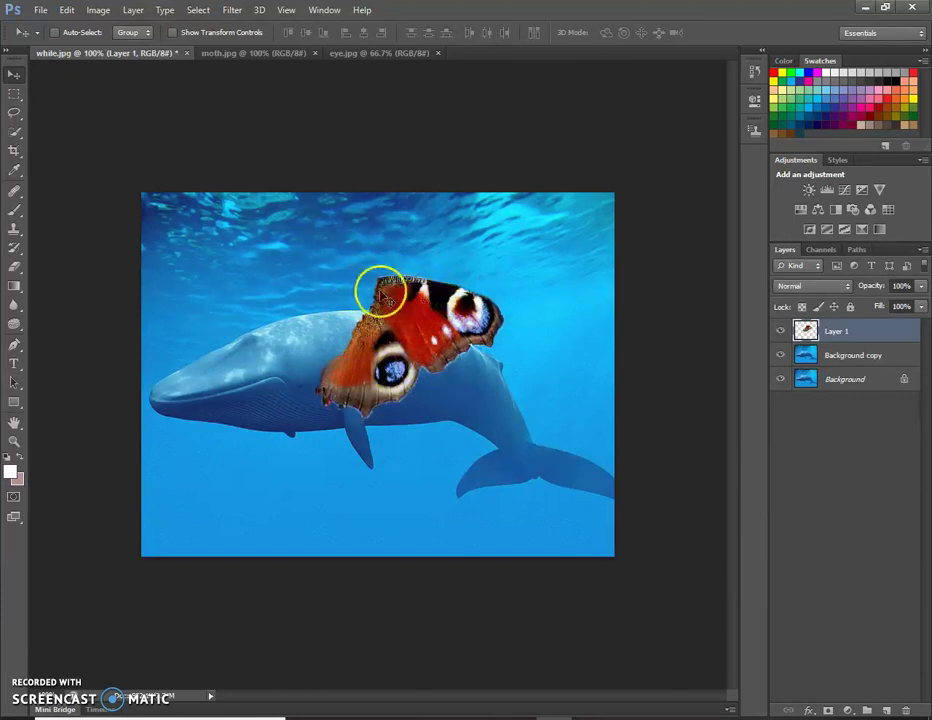
- Free Transform the wing: scale to about 72%, rotate to about -61°, and move it up
{"action": "left_click", "coordinate": [67, 12]}
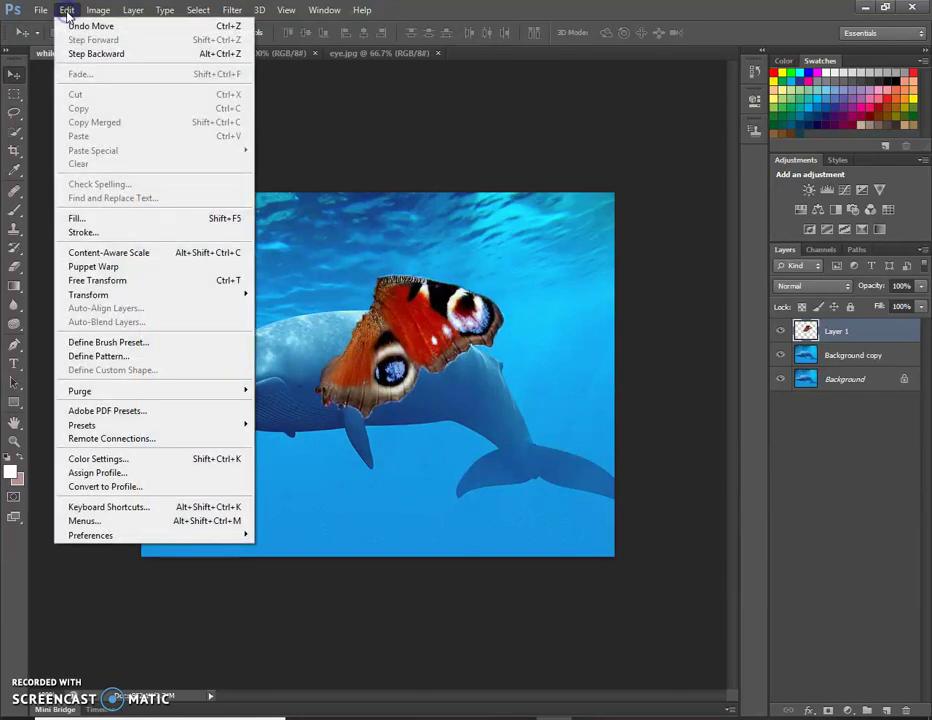
{"action": "left_click", "coordinate": [130, 281]}
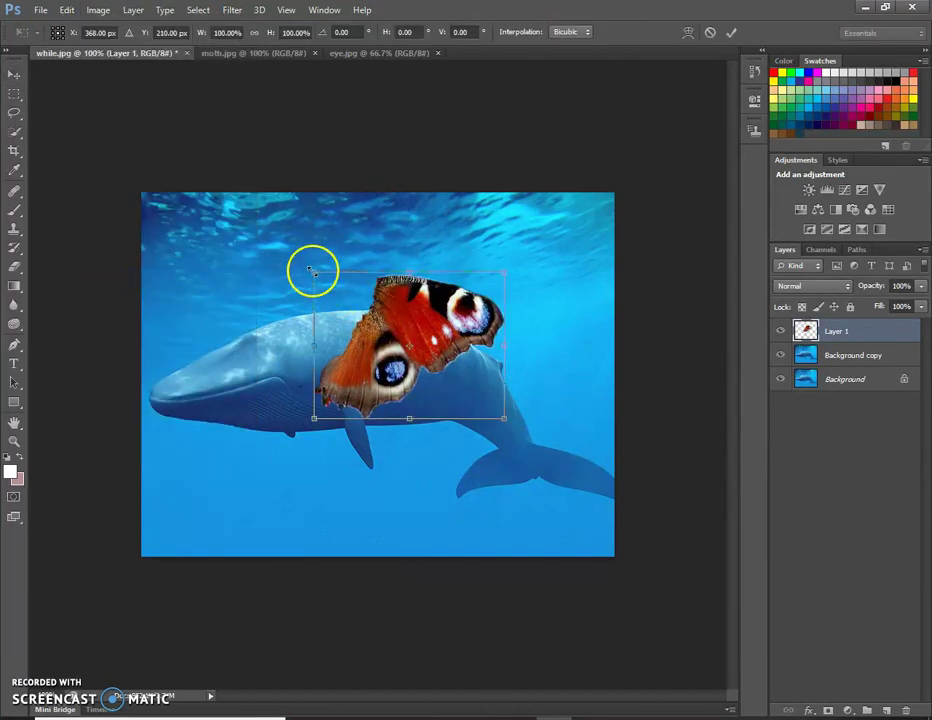
{"action": "mouse_move", "coordinate": [312, 270]}
{"action": "left_mouse_down"}
{"action": "mouse_move", "coordinate": [343, 291]}
{"action": "mouse_move", "coordinate": [329, 280]}
{"action": "left_mouse_up"}
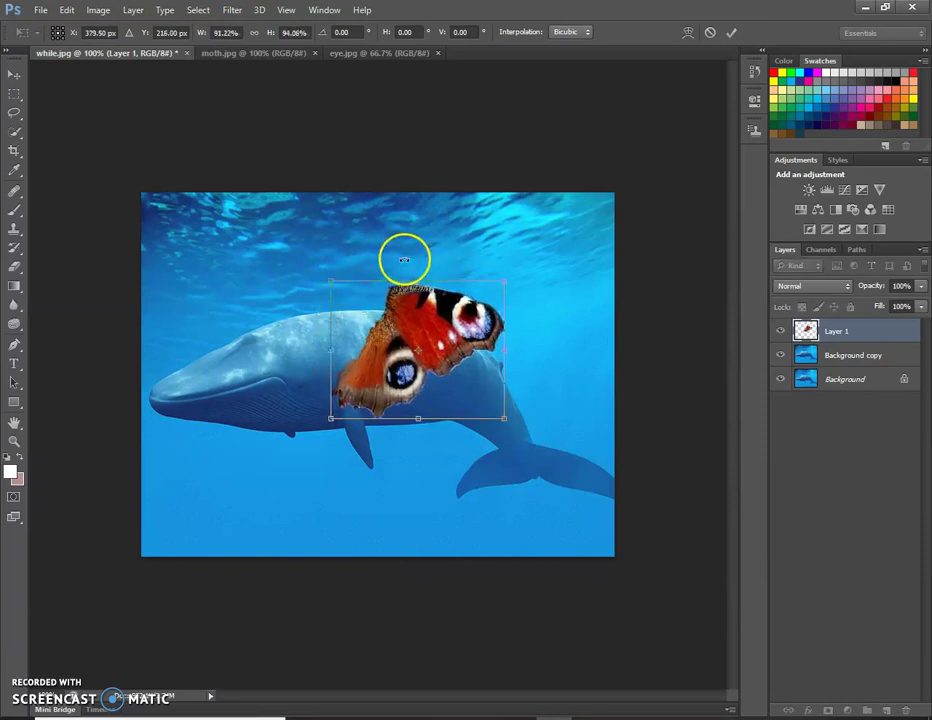
{"action": "left_click_drag", "start_coordinate": [404, 260], "coordinate": [306, 281]}
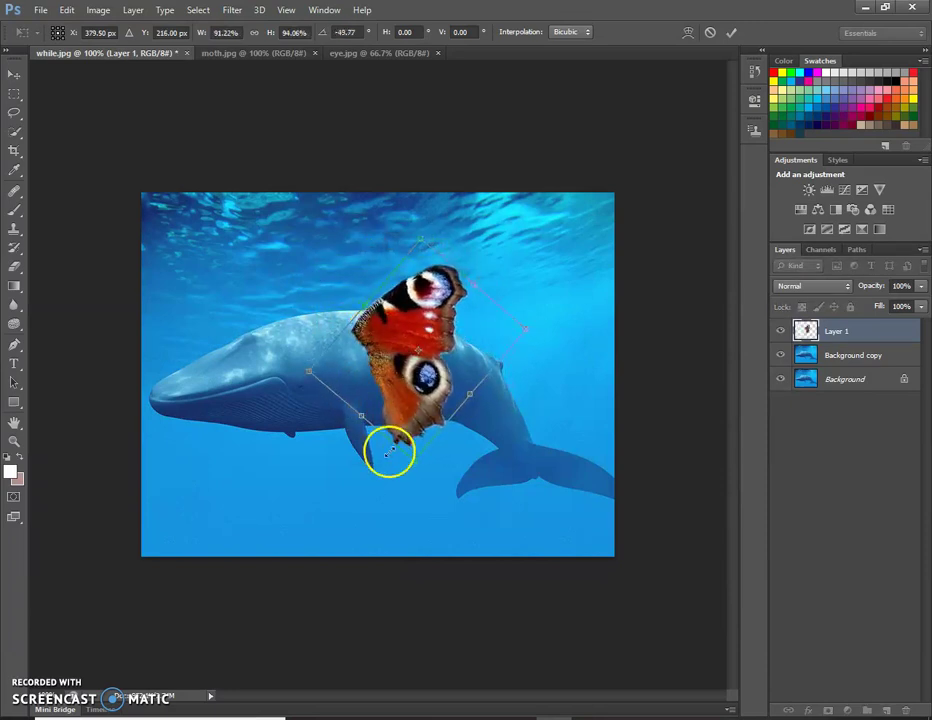
{"action": "left_click_drag", "start_coordinate": [414, 458], "coordinate": [370, 385]}
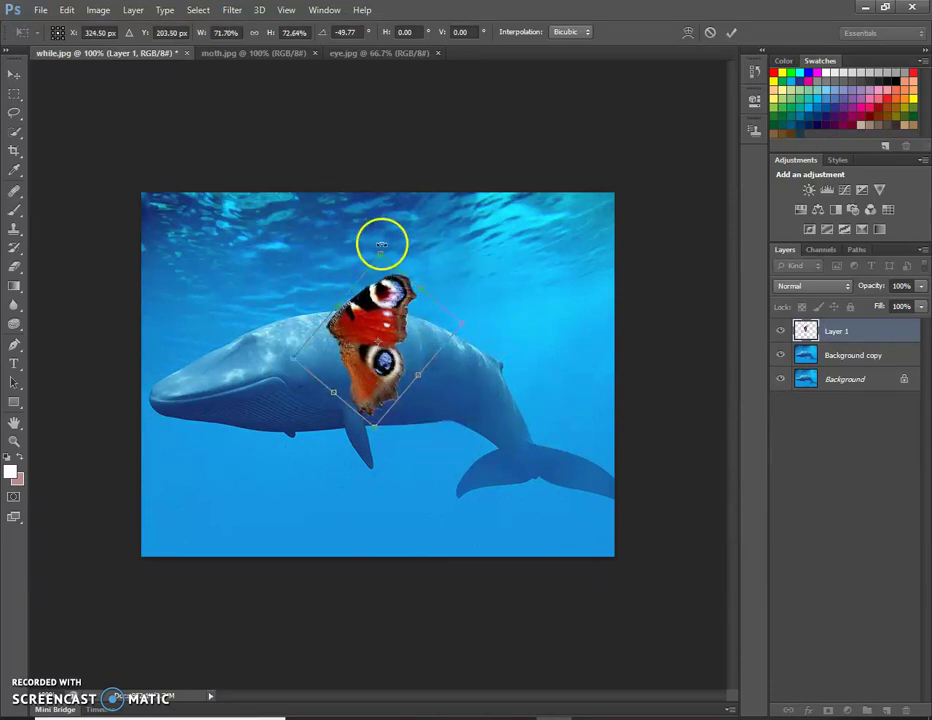
{"action": "mouse_move", "coordinate": [380, 252]}
{"action": "left_mouse_down"}
{"action": "mouse_move", "coordinate": [387, 223]}
{"action": "mouse_move", "coordinate": [374, 198]}
{"action": "mouse_move", "coordinate": [374, 235]}
{"action": "mouse_move", "coordinate": [387, 240]}
{"action": "left_mouse_up"}
{"action": "left_click_drag", "start_coordinate": [410, 435], "coordinate": [426, 422]}
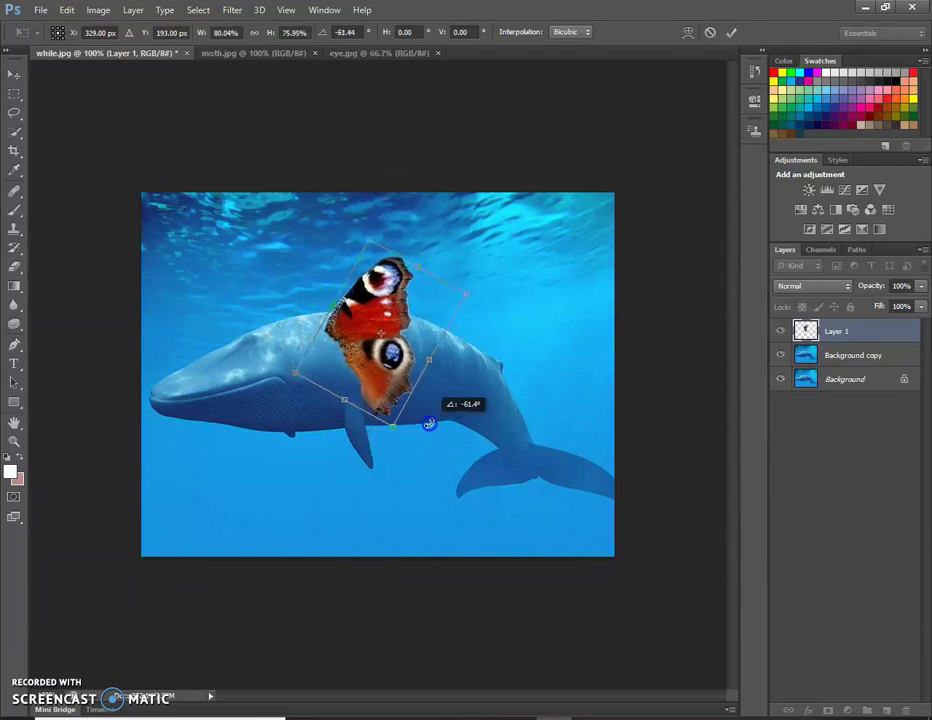
{"action": "mouse_move", "coordinate": [383, 381]}
{"action": "left_mouse_down"}
{"action": "mouse_move", "coordinate": [381, 358]}
{"action": "mouse_move", "coordinate": [389, 364]}
{"action": "left_mouse_up"}
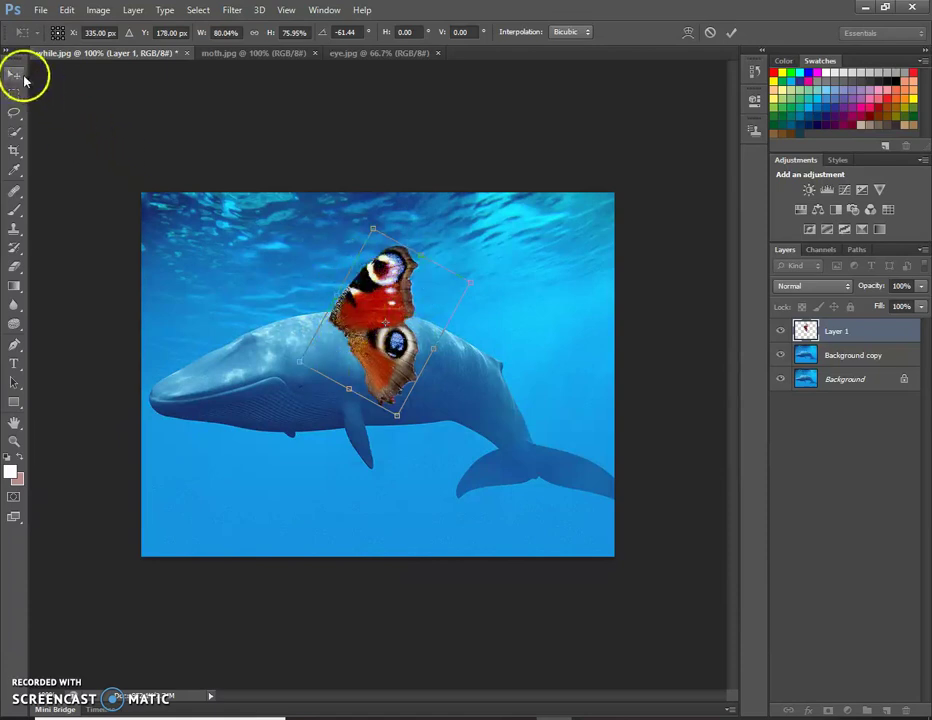
{"action": "key", "text": "Return"}
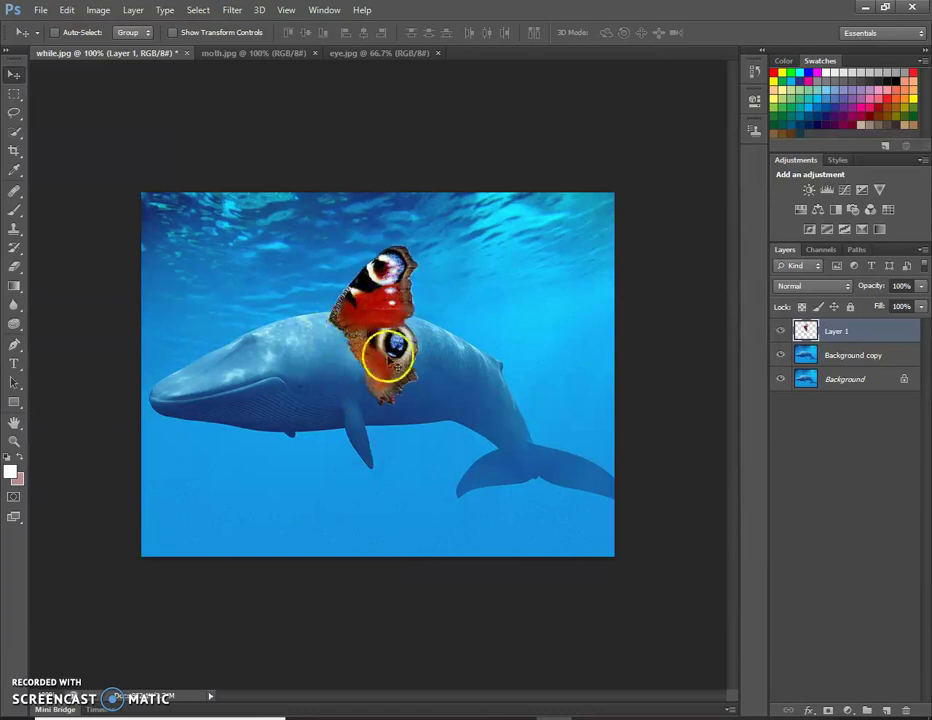
{"action": "left_click", "coordinate": [377, 300]}
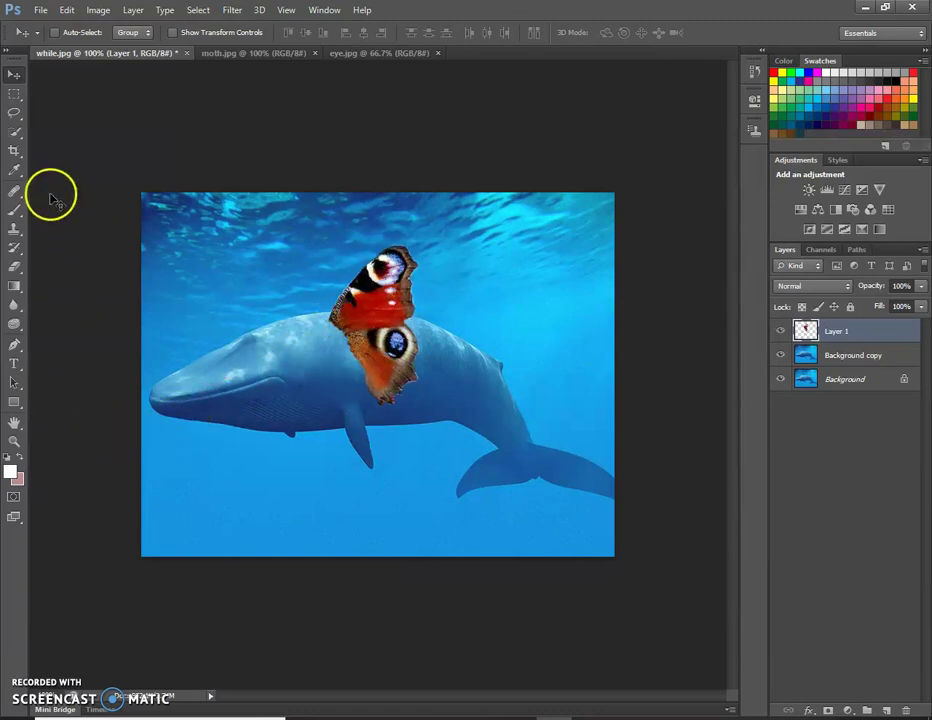
- Softly erase the wing's left edge on Layer 1 with the Eraser at about 27% opacity
{"action": "left_click", "coordinate": [14, 268]}
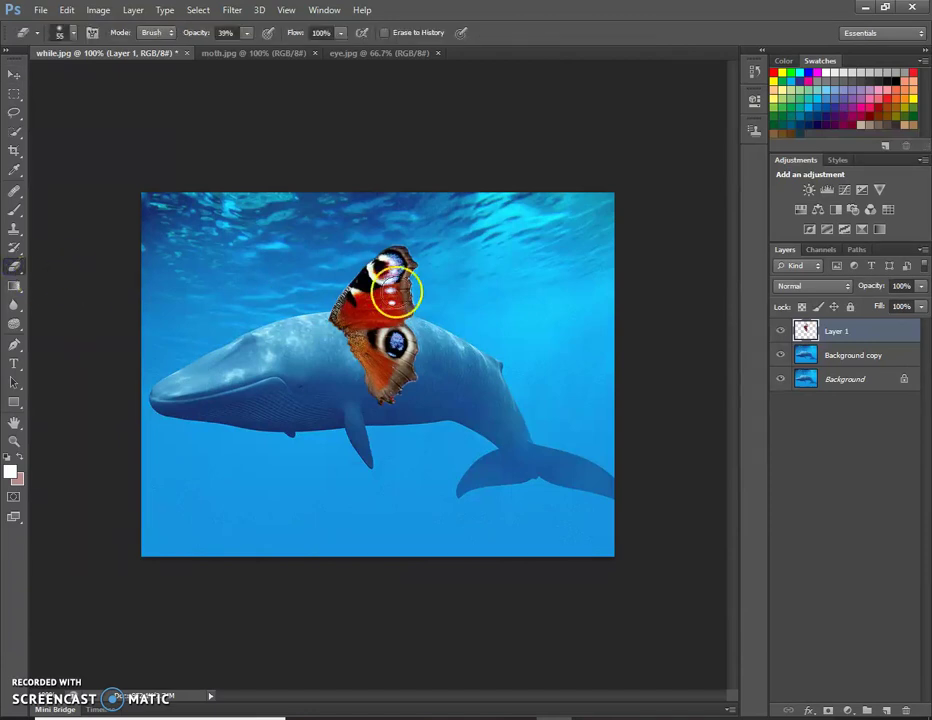
{"action": "left_click", "coordinate": [838, 357]}
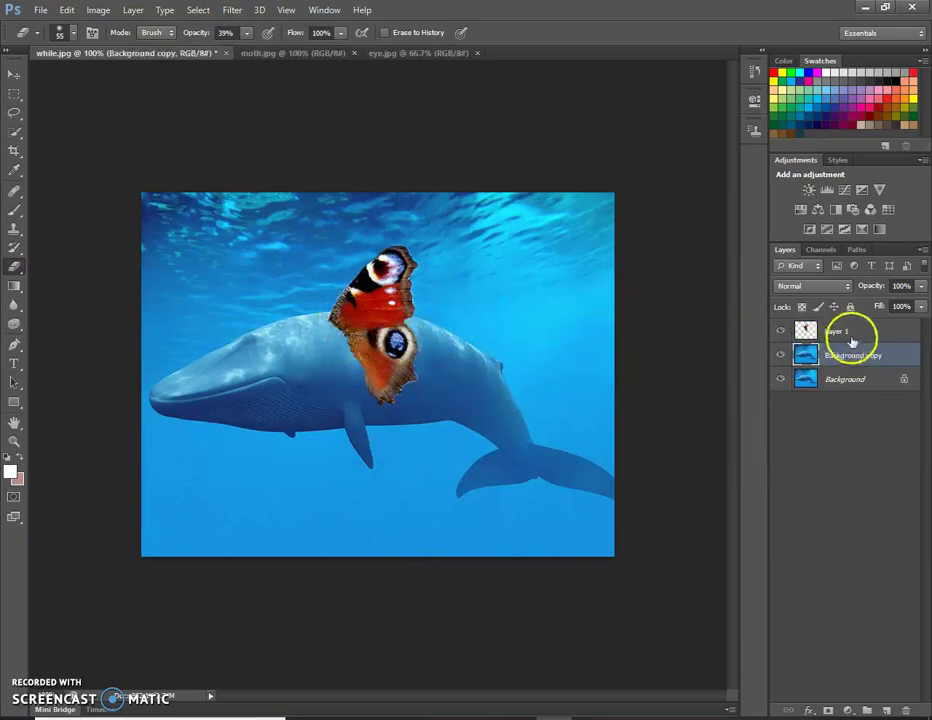
{"action": "left_click", "coordinate": [847, 334]}
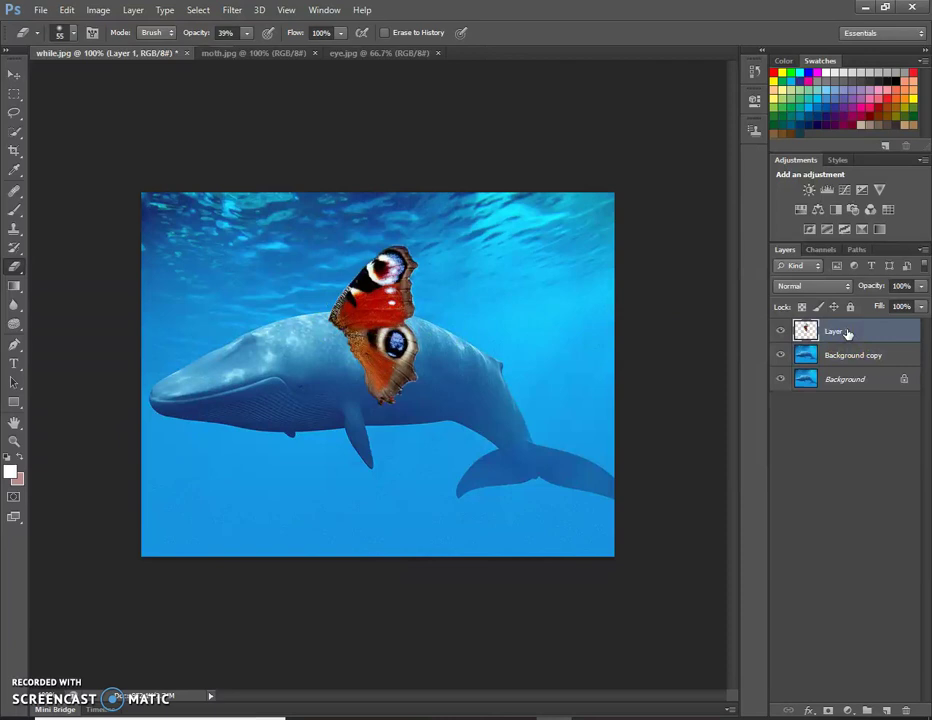
{"action": "left_click", "coordinate": [845, 333]}
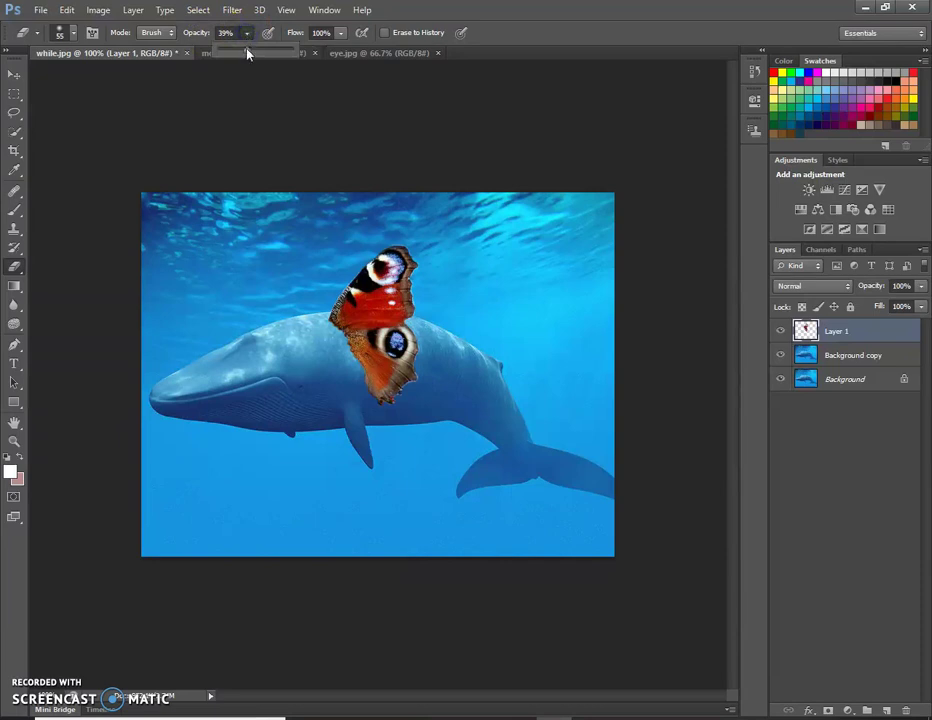
{"action": "left_click_drag", "start_coordinate": [285, 55], "coordinate": [246, 55]}
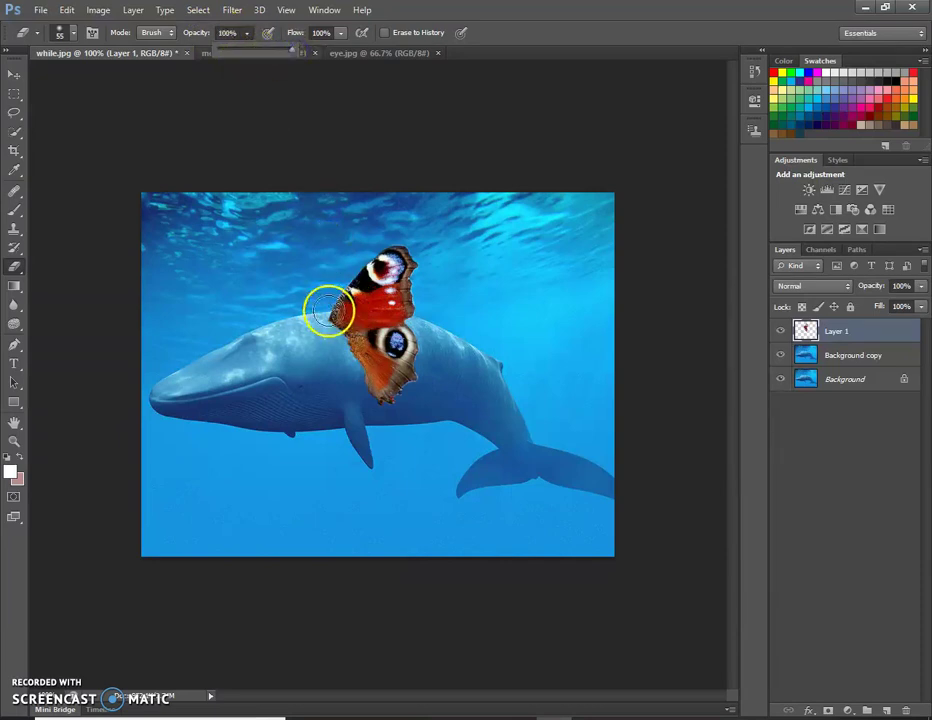
{"action": "left_click_drag", "start_coordinate": [336, 327], "coordinate": [348, 349]}
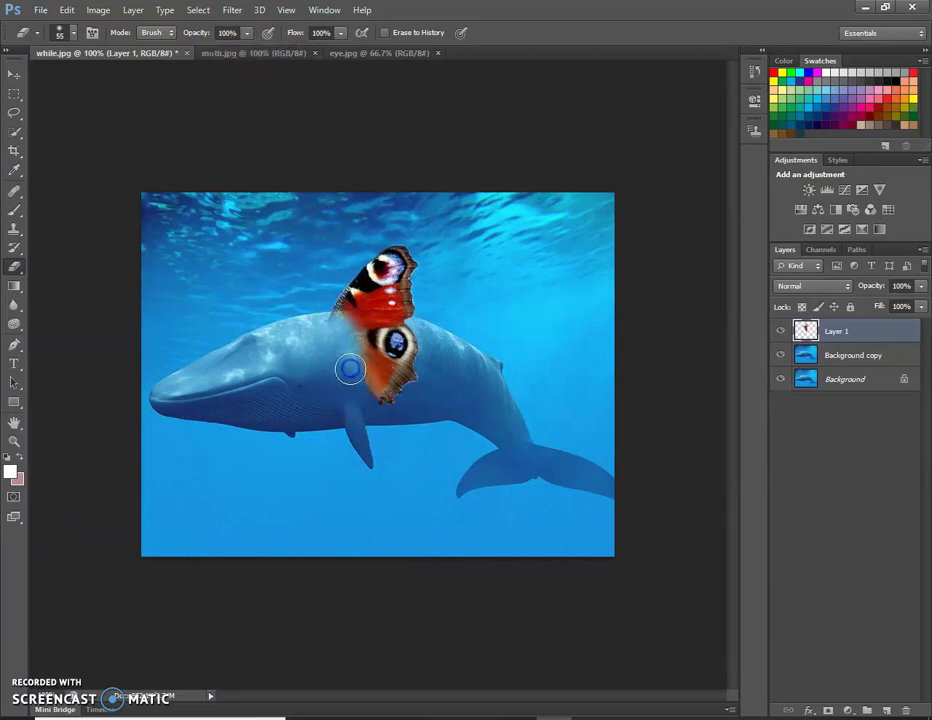
{"action": "left_click", "coordinate": [67, 11]}
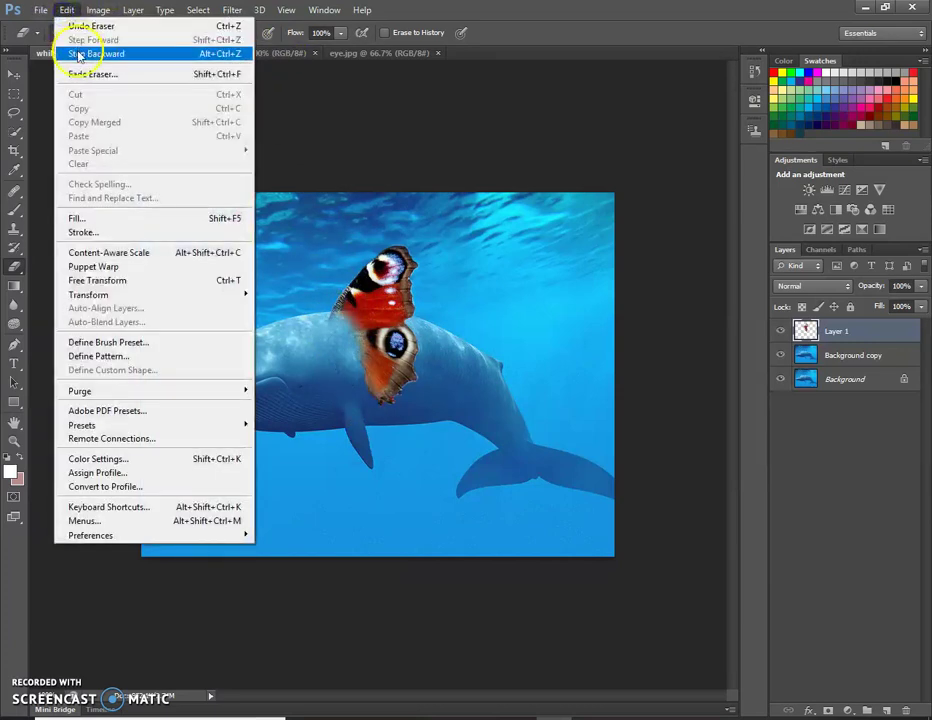
{"action": "left_click", "coordinate": [72, 54]}
{"action": "left_click", "coordinate": [247, 32]}
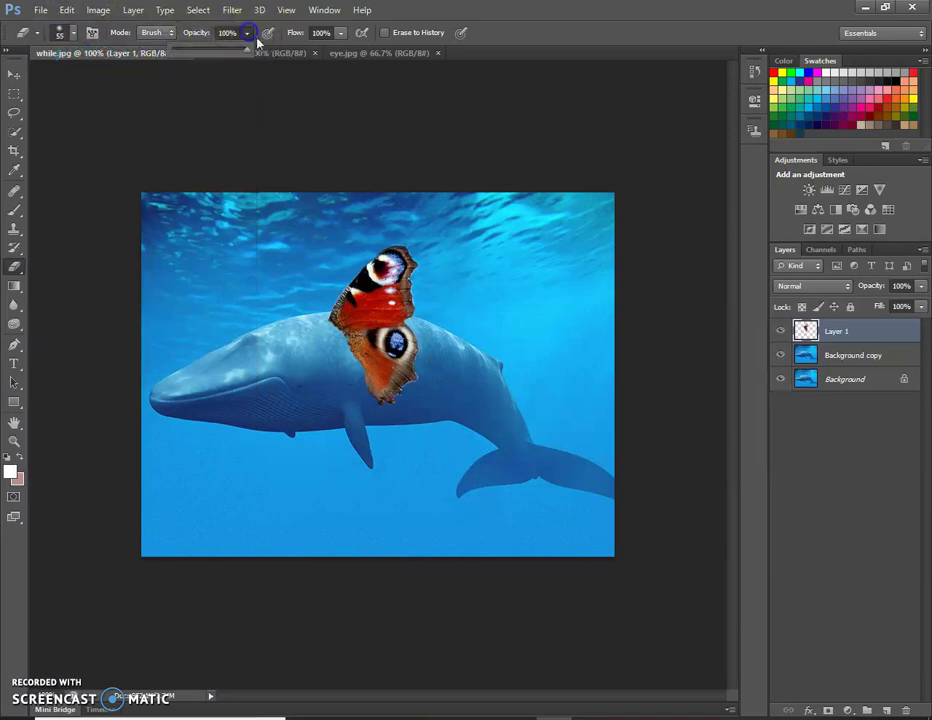
{"action": "left_click_drag", "start_coordinate": [247, 53], "coordinate": [195, 58]}
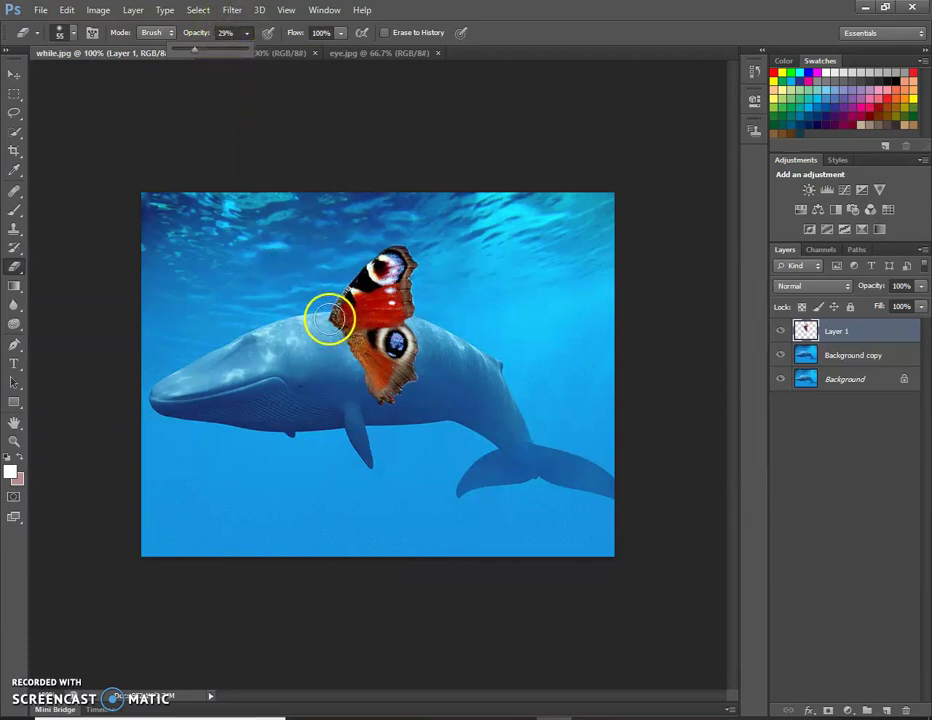
{"action": "mouse_move", "coordinate": [330, 318]}
{"action": "left_mouse_down"}
{"action": "mouse_move", "coordinate": [338, 333]}
{"action": "mouse_move", "coordinate": [347, 325]}
{"action": "mouse_move", "coordinate": [337, 308]}
{"action": "mouse_move", "coordinate": [347, 327]}
{"action": "mouse_move", "coordinate": [339, 327]}
{"action": "mouse_move", "coordinate": [352, 324]}
{"action": "mouse_move", "coordinate": [316, 354]}
{"action": "mouse_move", "coordinate": [350, 323]}
{"action": "mouse_move", "coordinate": [343, 337]}
{"action": "left_mouse_up"}
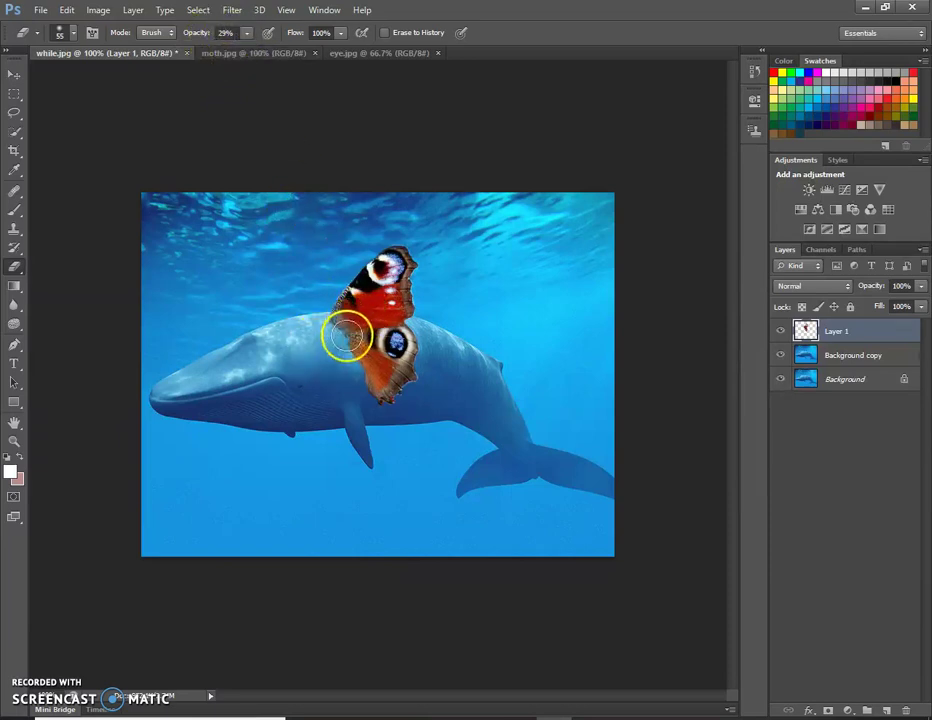
- Set the Eraser to a 65 px soft round tip and erase along the wing's left edge
{"action": "left_click", "coordinate": [75, 37]}
{"action": "left_click", "coordinate": [61, 81]}
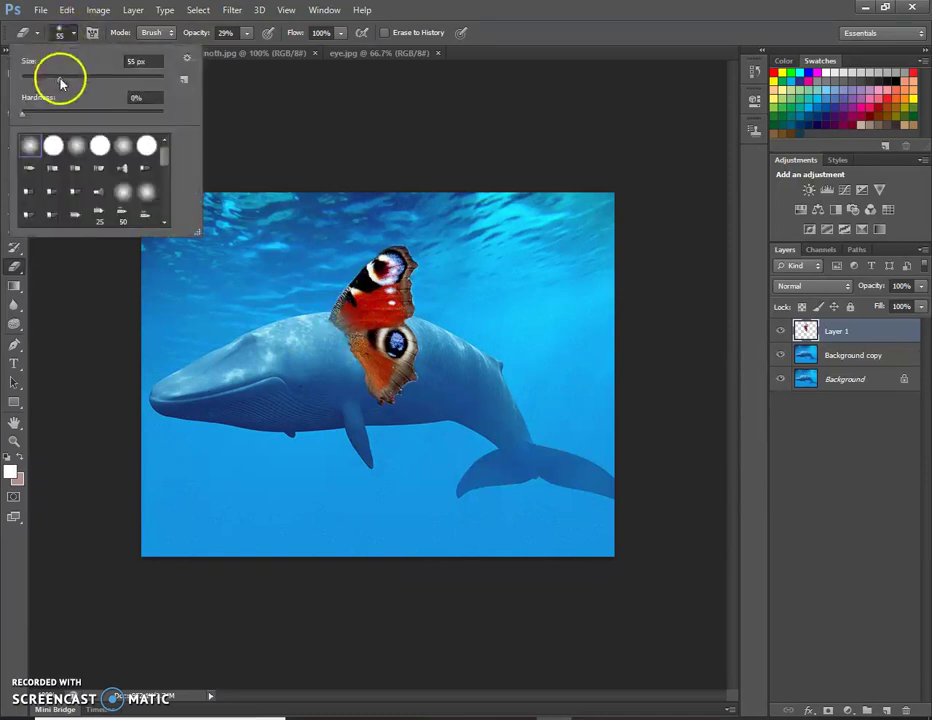
{"action": "mouse_move", "coordinate": [67, 86]}
{"action": "left_mouse_down"}
{"action": "mouse_move", "coordinate": [287, 250]}
{"action": "mouse_move", "coordinate": [177, 158]}
{"action": "mouse_move", "coordinate": [67, 86]}
{"action": "left_mouse_up"}
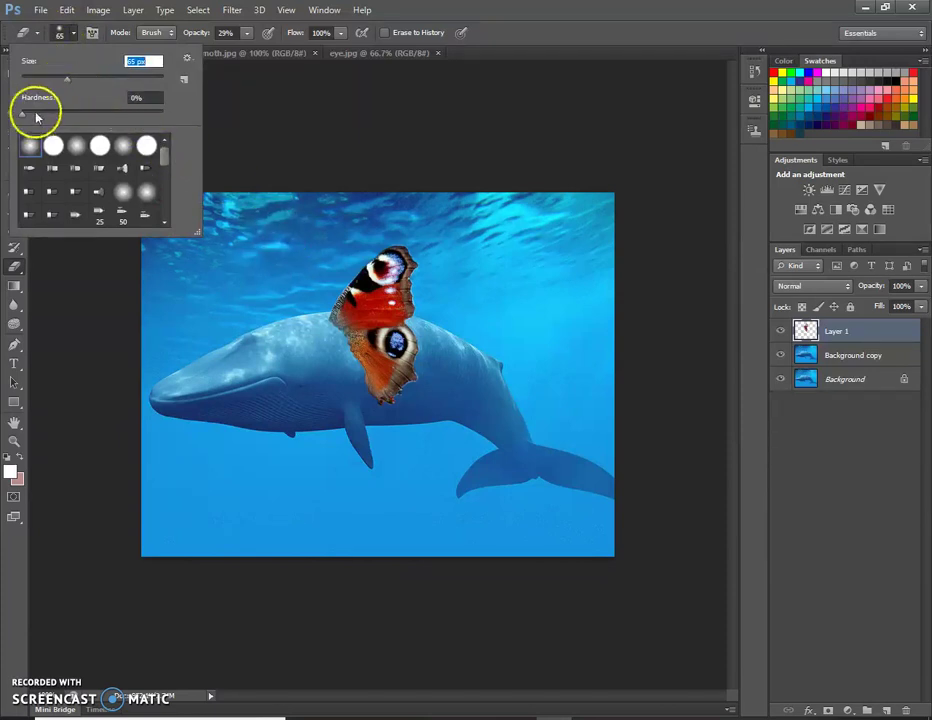
{"action": "left_click", "coordinate": [30, 148]}
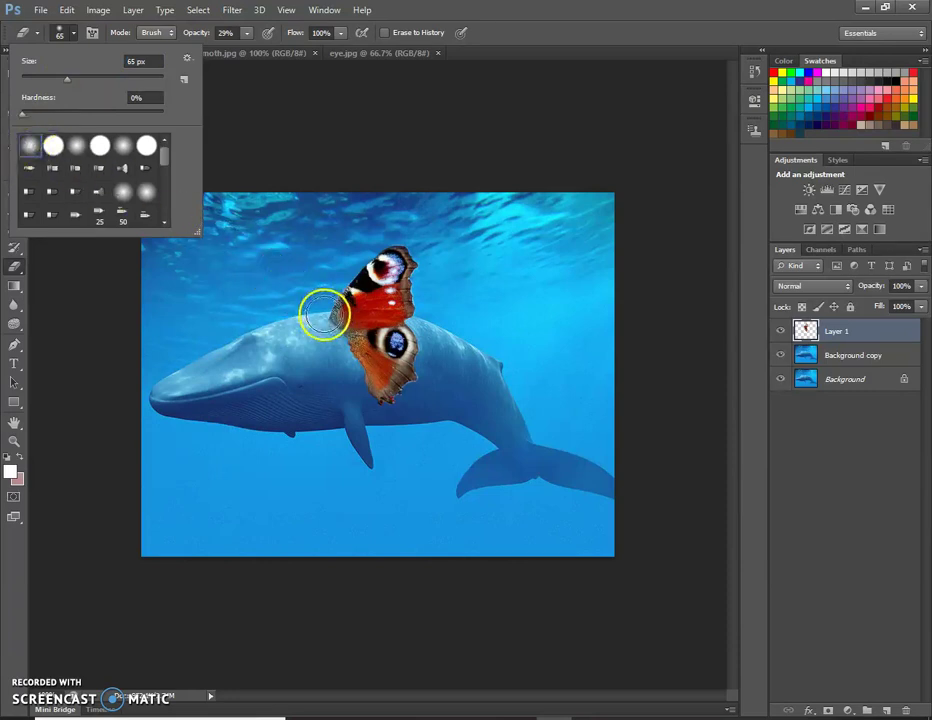
{"action": "mouse_move", "coordinate": [324, 315]}
{"action": "left_mouse_down"}
{"action": "mouse_move", "coordinate": [340, 354]}
{"action": "mouse_move", "coordinate": [335, 326]}
{"action": "mouse_move", "coordinate": [329, 319]}
{"action": "mouse_move", "coordinate": [337, 341]}
{"action": "mouse_move", "coordinate": [74, 38]}
{"action": "left_mouse_up"}
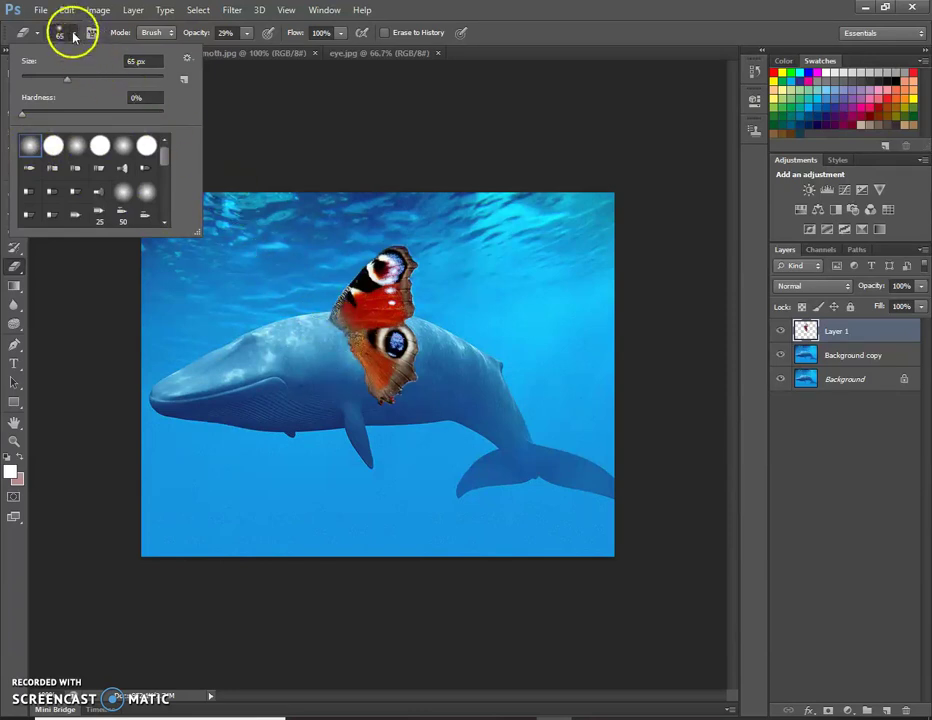
{"action": "left_click", "coordinate": [74, 38]}
{"action": "mouse_move", "coordinate": [337, 343]}
{"action": "left_mouse_down"}
{"action": "mouse_move", "coordinate": [339, 314]}
{"action": "mouse_move", "coordinate": [327, 320]}
{"action": "mouse_move", "coordinate": [347, 383]}
{"action": "left_mouse_up"}
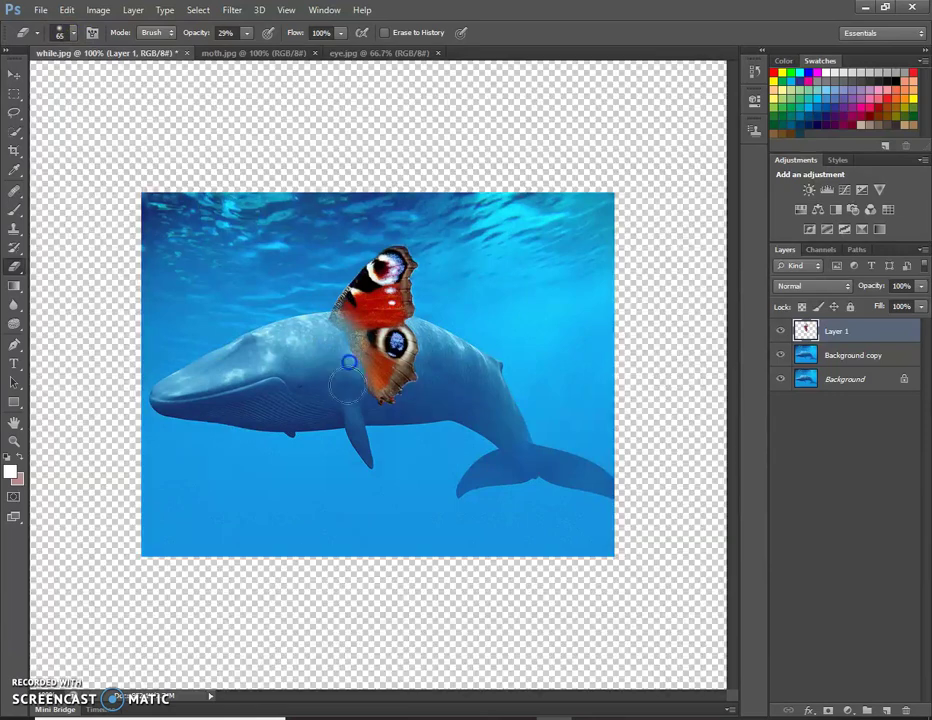
{"action": "left_click_drag", "start_coordinate": [331, 322], "coordinate": [336, 335]}
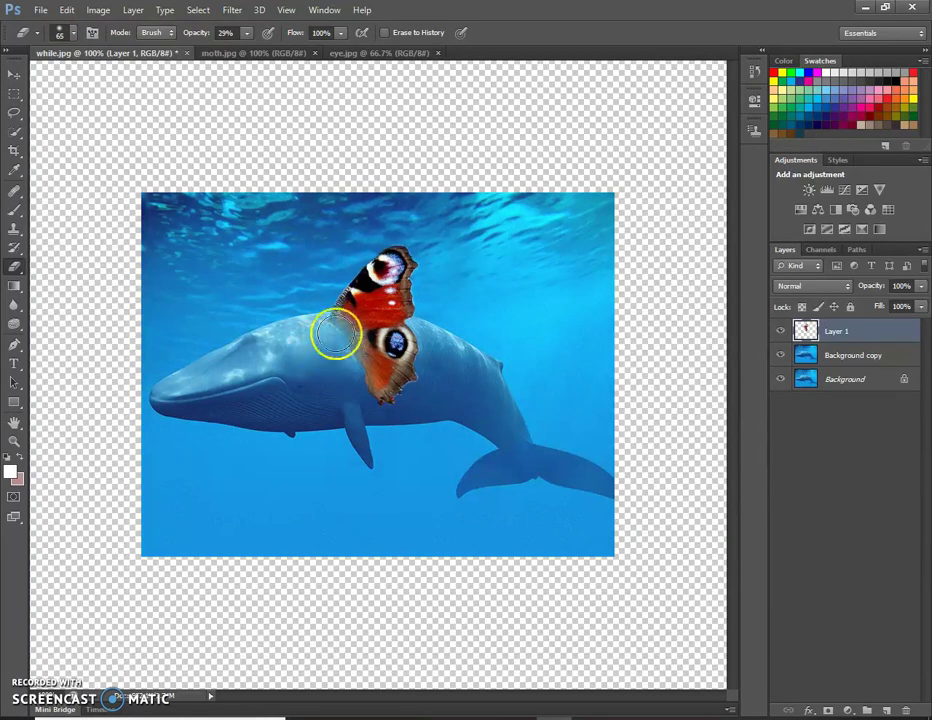
- Raise Eraser opacity to 59% and fade the wing's lower-left base into the whale
{"action": "left_click", "coordinate": [246, 34]}
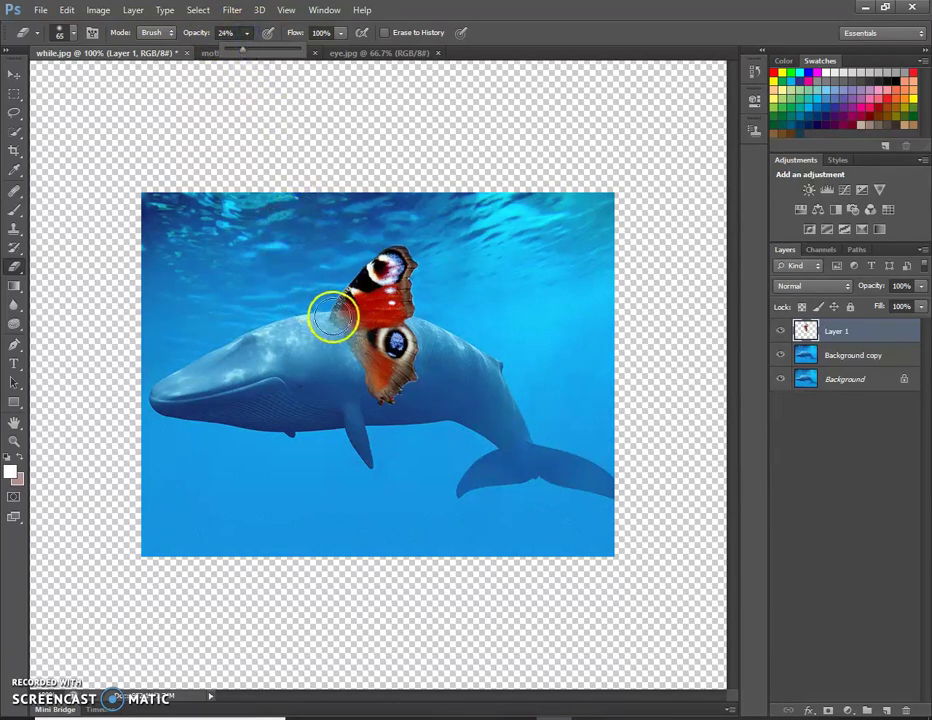
{"action": "left_click_drag", "start_coordinate": [333, 317], "coordinate": [353, 360]}
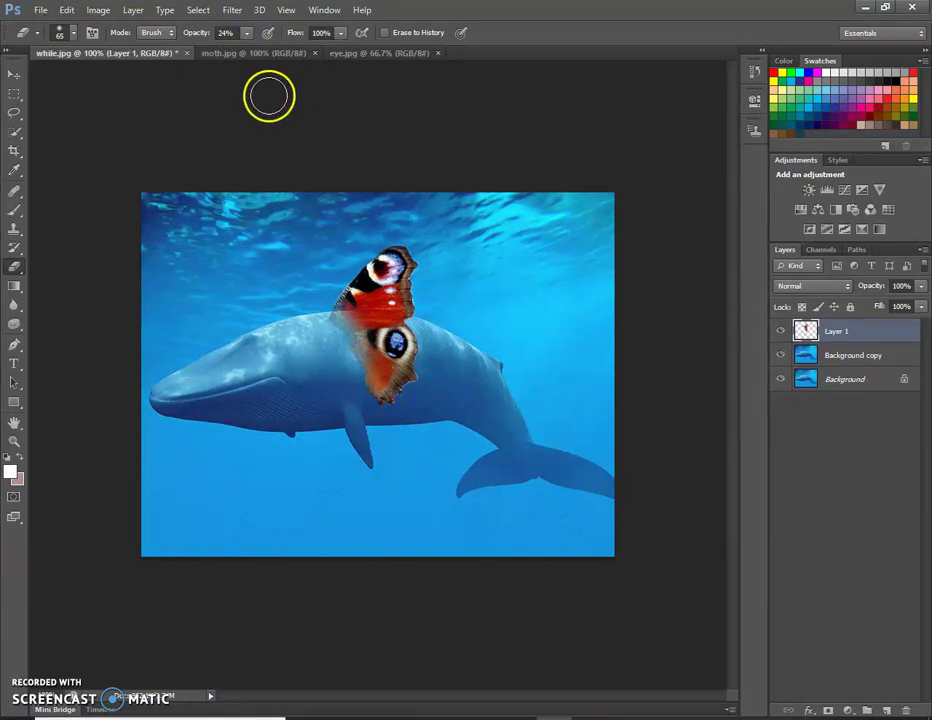
{"action": "left_click_drag", "start_coordinate": [266, 48], "coordinate": [274, 48]}
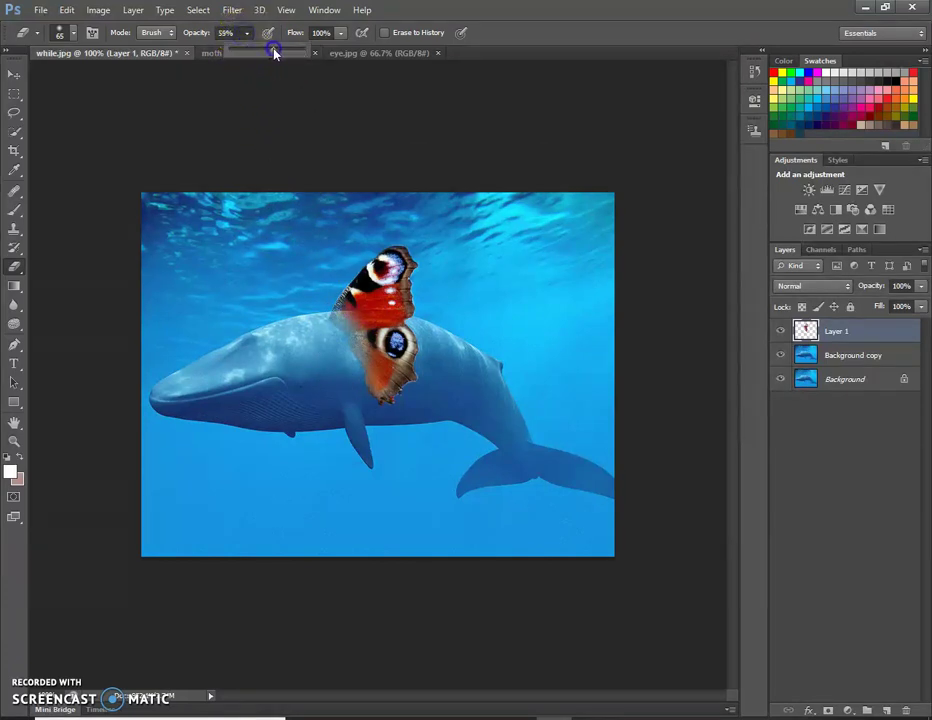
{"action": "left_click_drag", "start_coordinate": [326, 334], "coordinate": [329, 340]}
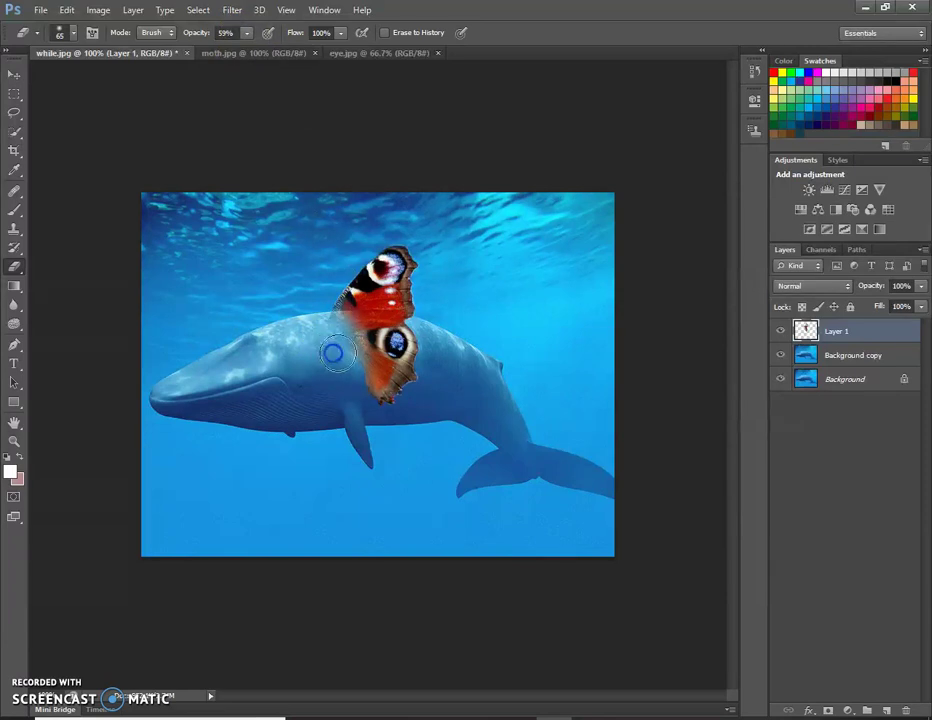
{"action": "mouse_move", "coordinate": [286, 384]}
{"action": "left_mouse_down"}
{"action": "mouse_move", "coordinate": [366, 336]}
{"action": "mouse_move", "coordinate": [317, 355]}
{"action": "mouse_move", "coordinate": [227, 361]}
{"action": "mouse_move", "coordinate": [238, 367]}
{"action": "mouse_move", "coordinate": [283, 353]}
{"action": "mouse_move", "coordinate": [253, 313]}
{"action": "mouse_move", "coordinate": [285, 340]}
{"action": "mouse_move", "coordinate": [293, 369]}
{"action": "mouse_move", "coordinate": [313, 372]}
{"action": "mouse_move", "coordinate": [348, 323]}
{"action": "mouse_move", "coordinate": [370, 370]}
{"action": "mouse_move", "coordinate": [369, 335]}
{"action": "mouse_move", "coordinate": [297, 346]}
{"action": "left_mouse_up"}
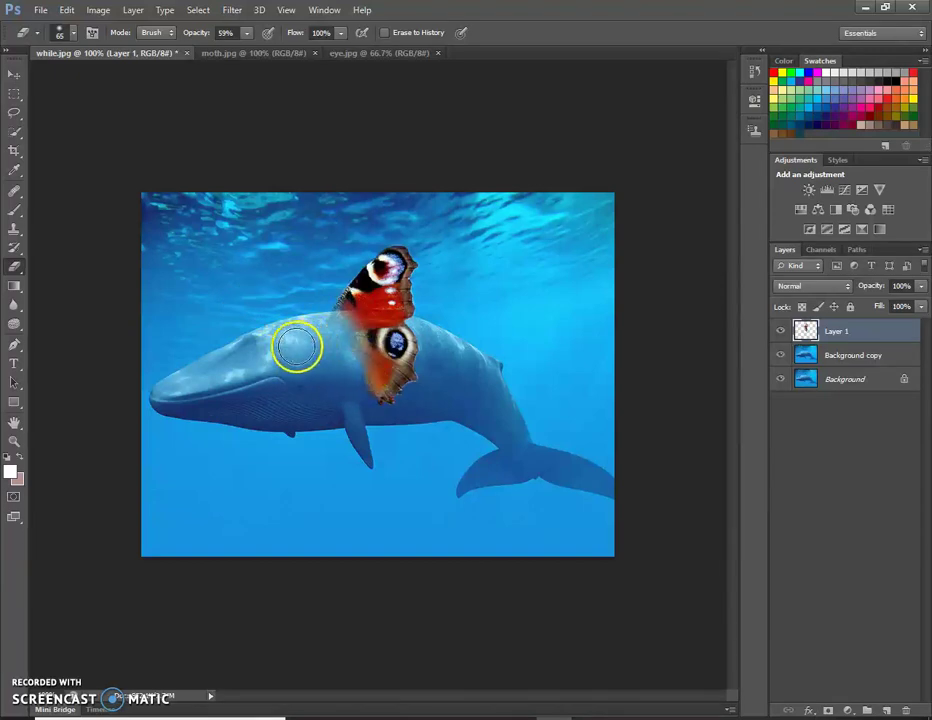
- Blur the wing's left base on Layer 1 with the Blur Tool at 50% strength
{"action": "left_click", "coordinate": [15, 308]}
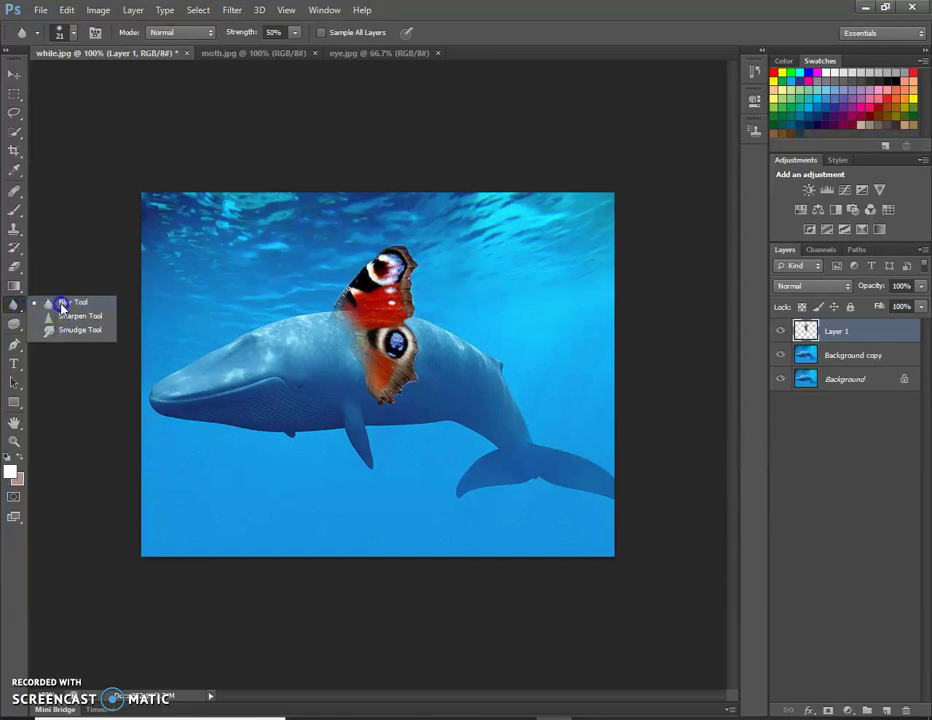
{"action": "left_click", "coordinate": [62, 305]}
{"action": "mouse_move", "coordinate": [279, 318]}
{"action": "left_mouse_down"}
{"action": "mouse_move", "coordinate": [330, 320]}
{"action": "mouse_move", "coordinate": [338, 334]}
{"action": "mouse_move", "coordinate": [340, 319]}
{"action": "mouse_move", "coordinate": [352, 365]}
{"action": "mouse_move", "coordinate": [335, 333]}
{"action": "left_mouse_up"}
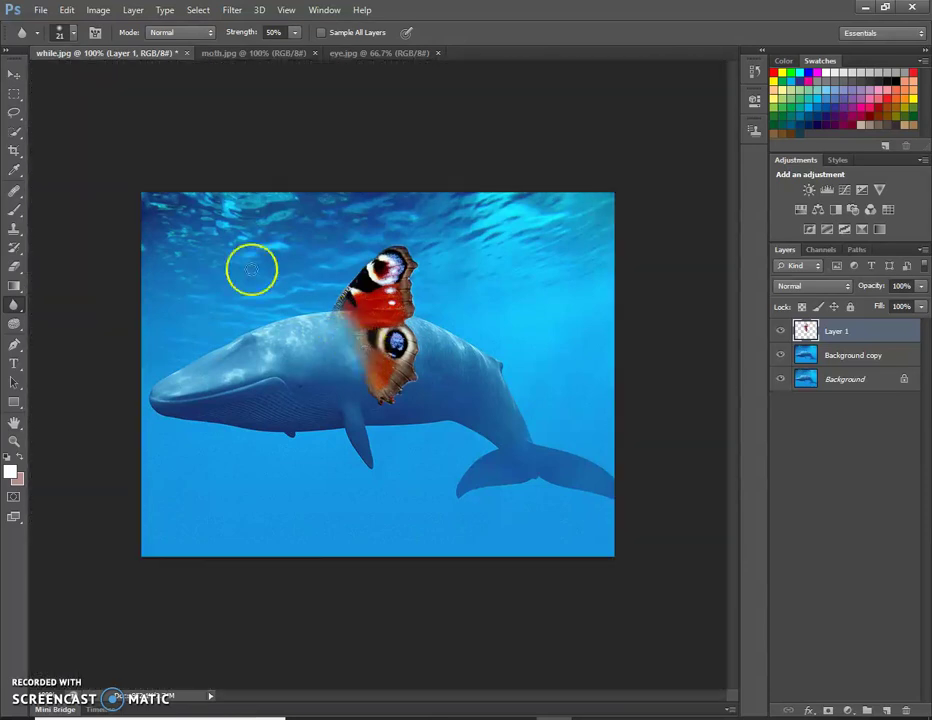
{"action": "left_click", "coordinate": [15, 77]}
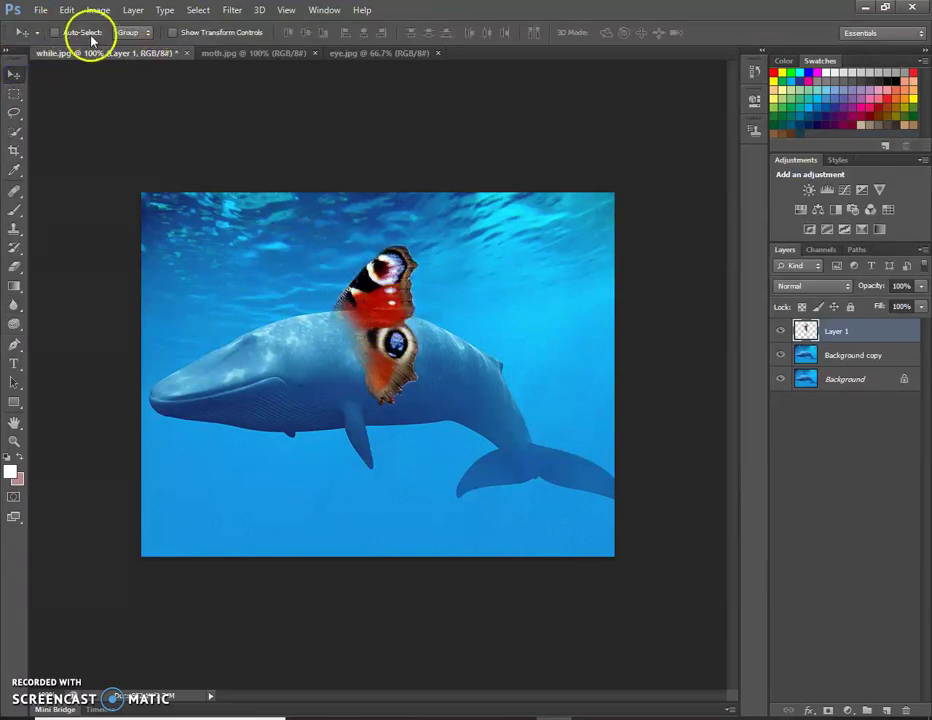
- Rotate the wing to -8.51° with Free Transform and nudge it into place on the whale
{"action": "left_click", "coordinate": [67, 10]}
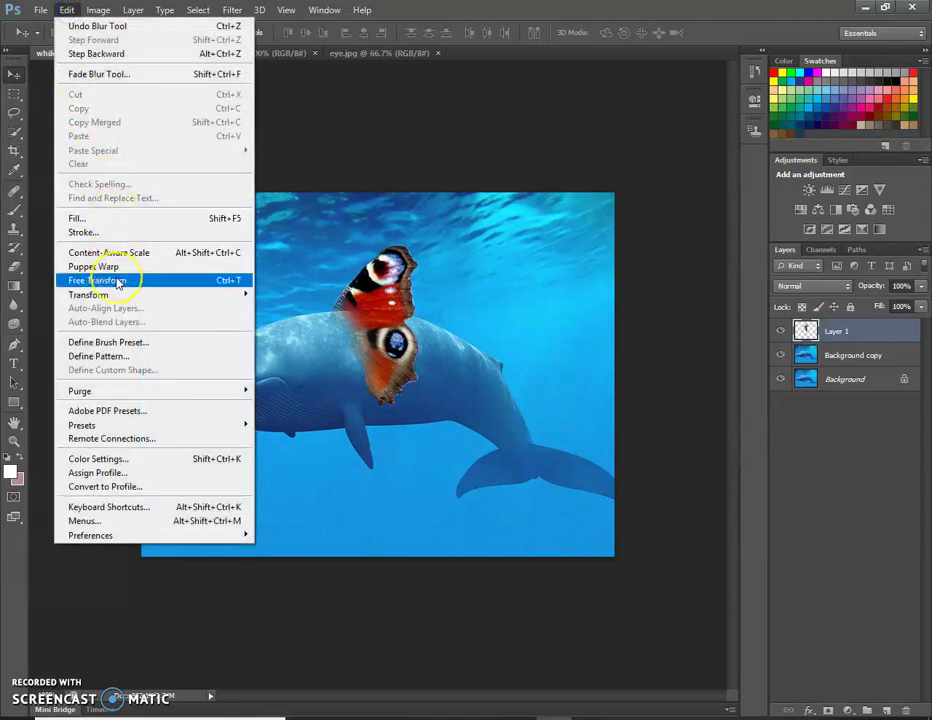
{"action": "left_click", "coordinate": [118, 281]}
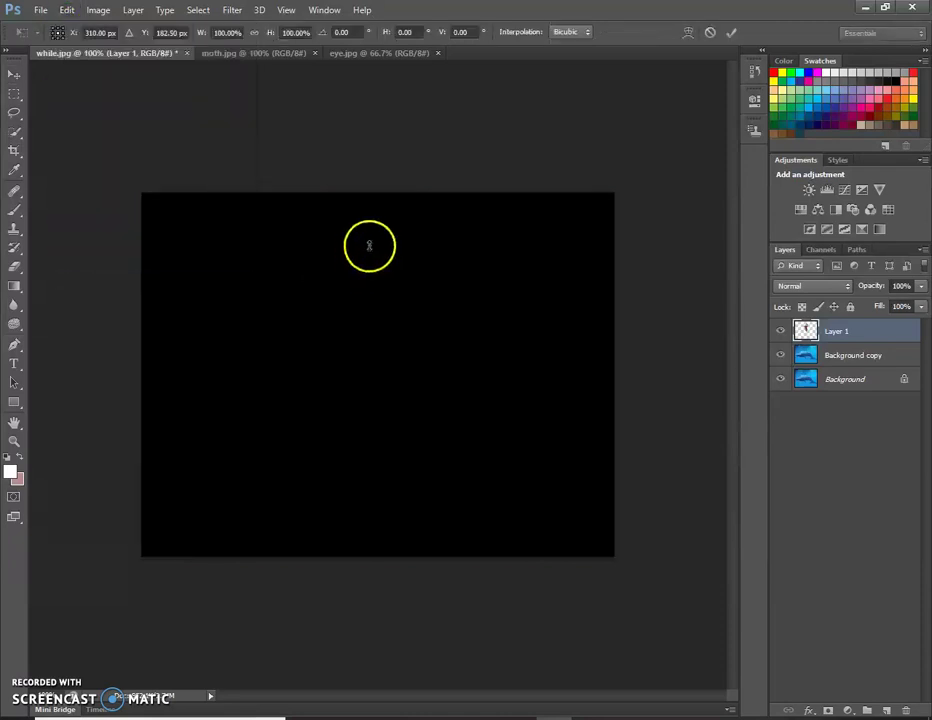
{"action": "left_click", "coordinate": [15, 75]}
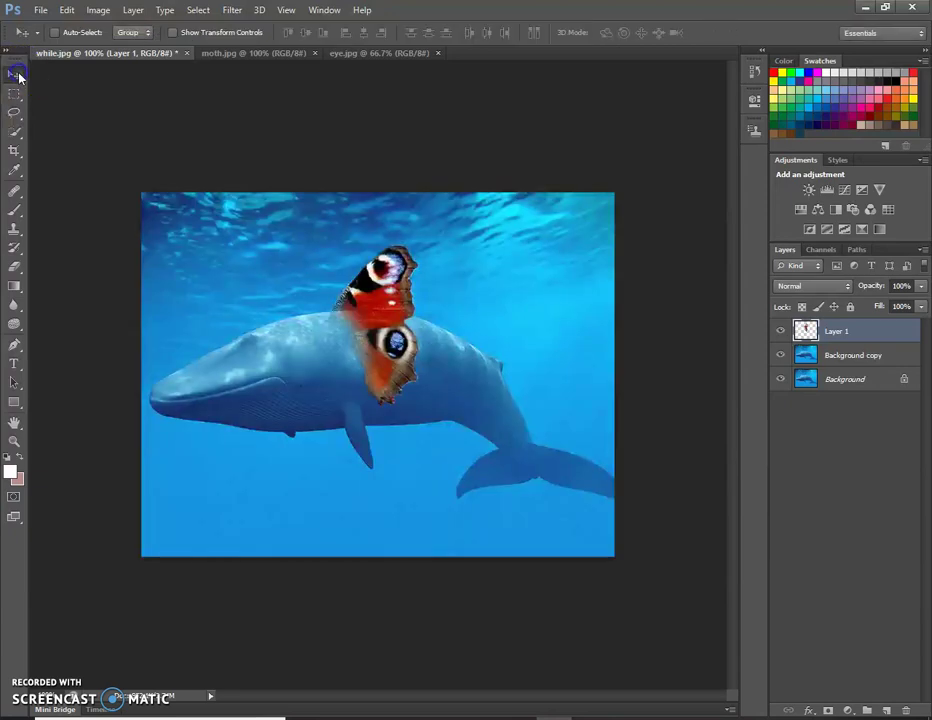
{"action": "left_click", "coordinate": [66, 10]}
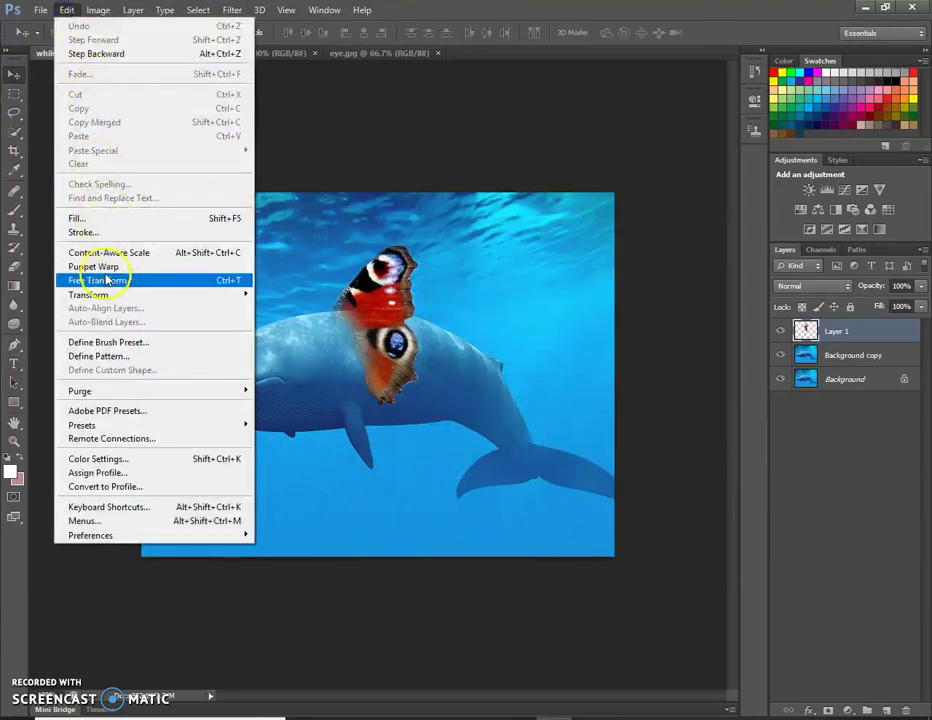
{"action": "left_click", "coordinate": [110, 280]}
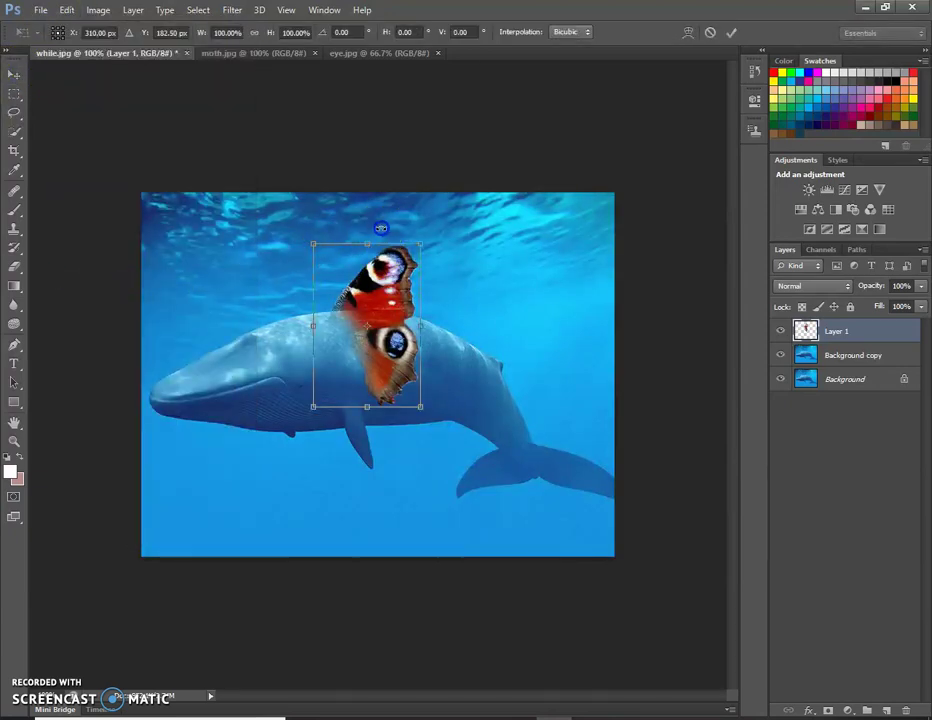
{"action": "left_click_drag", "start_coordinate": [381, 228], "coordinate": [369, 228]}
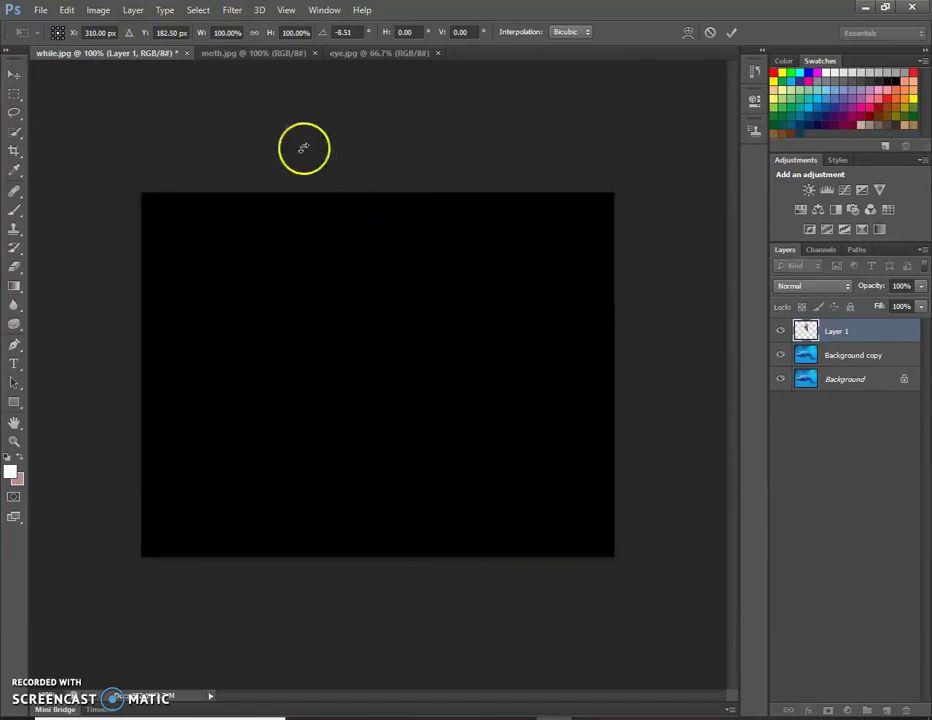
{"action": "left_click", "coordinate": [14, 74]}
{"action": "left_click", "coordinate": [413, 279]}
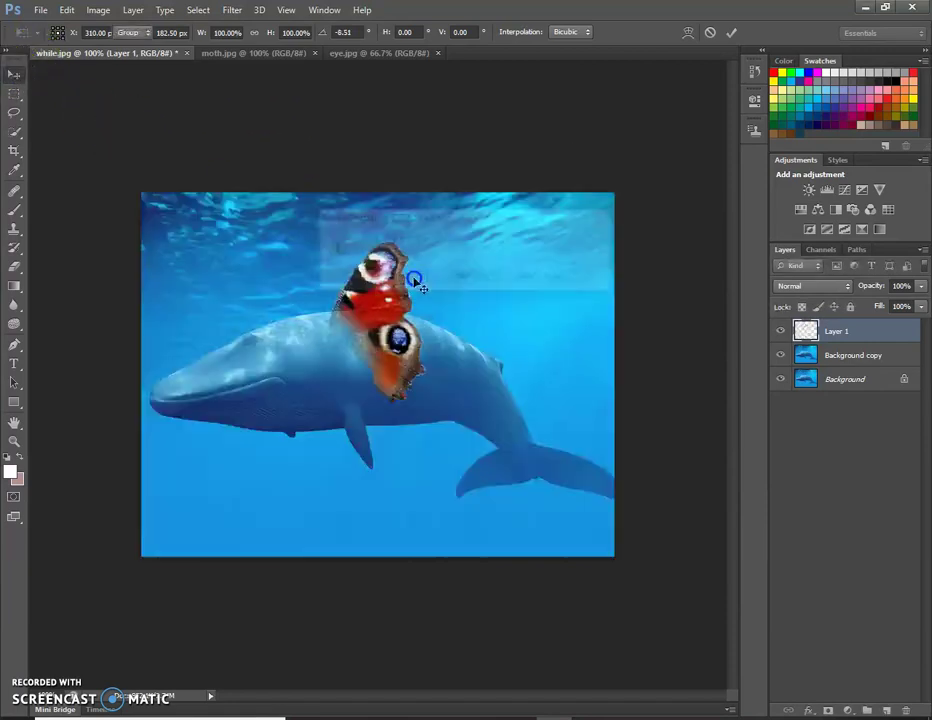
{"action": "mouse_move", "coordinate": [383, 308]}
{"action": "left_mouse_down"}
{"action": "mouse_move", "coordinate": [326, 275]}
{"action": "mouse_move", "coordinate": [381, 340]}
{"action": "mouse_move", "coordinate": [339, 317]}
{"action": "mouse_move", "coordinate": [374, 375]}
{"action": "mouse_move", "coordinate": [343, 323]}
{"action": "mouse_move", "coordinate": [345, 337]}
{"action": "mouse_move", "coordinate": [416, 355]}
{"action": "mouse_move", "coordinate": [346, 343]}
{"action": "left_mouse_up"}
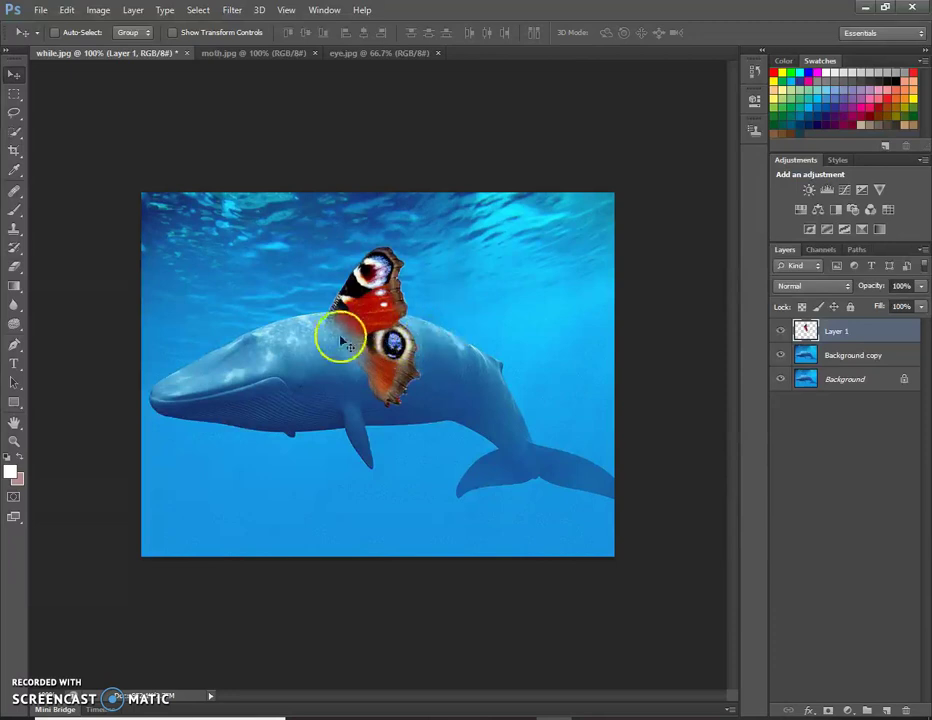
{"action": "left_click", "coordinate": [393, 333]}
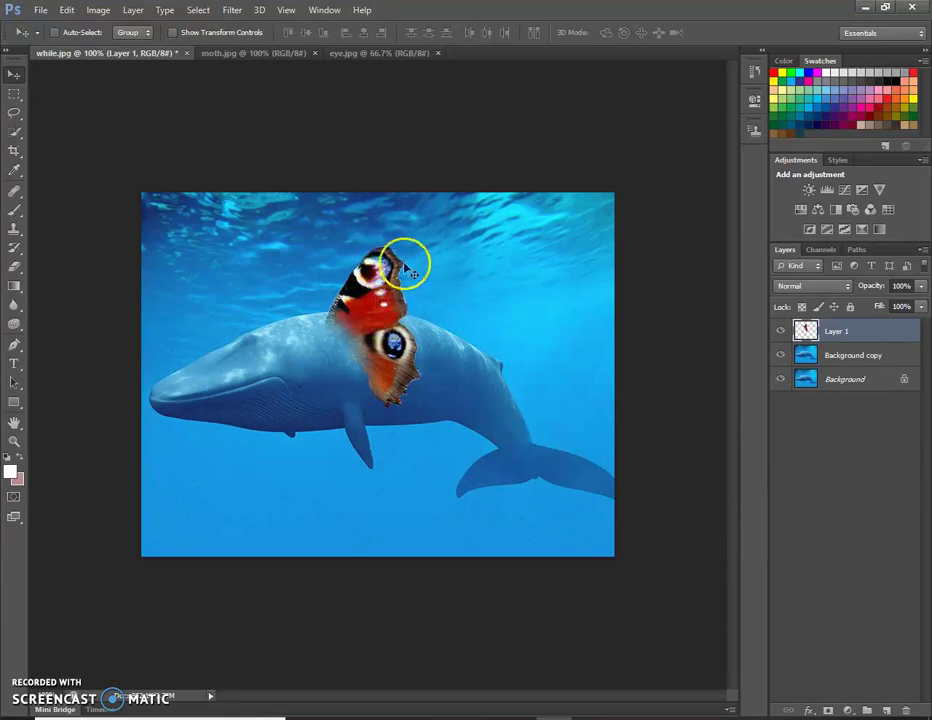
- On Layer 1, apply Color Balance with Cyan-Red -100 and Yellow-Blue +100 to tint the wing blue
{"action": "left_click", "coordinate": [838, 332]}
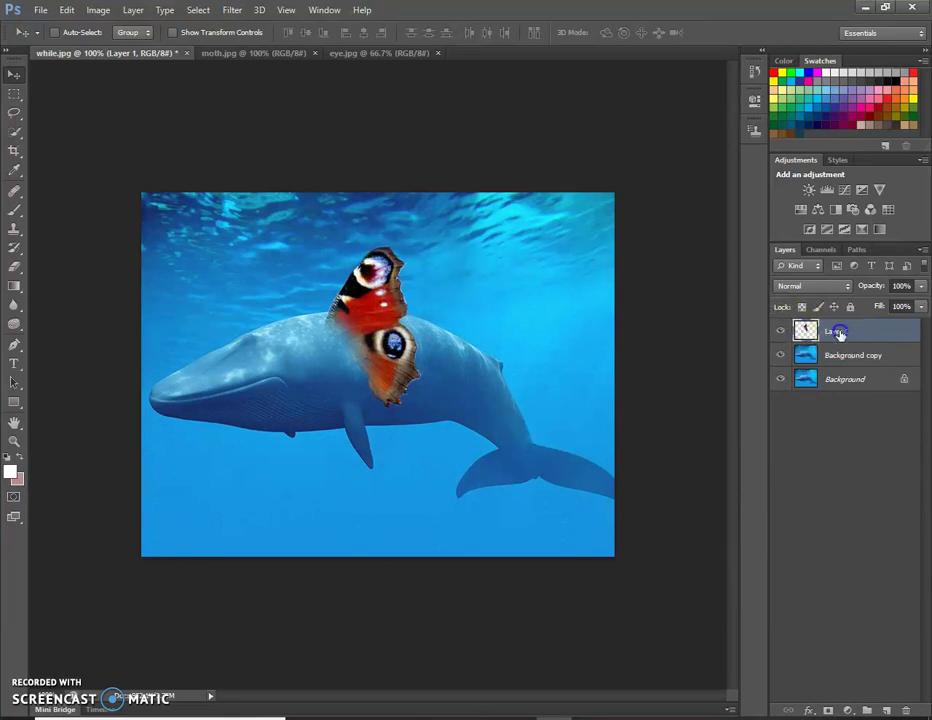
{"action": "left_click", "coordinate": [99, 11]}
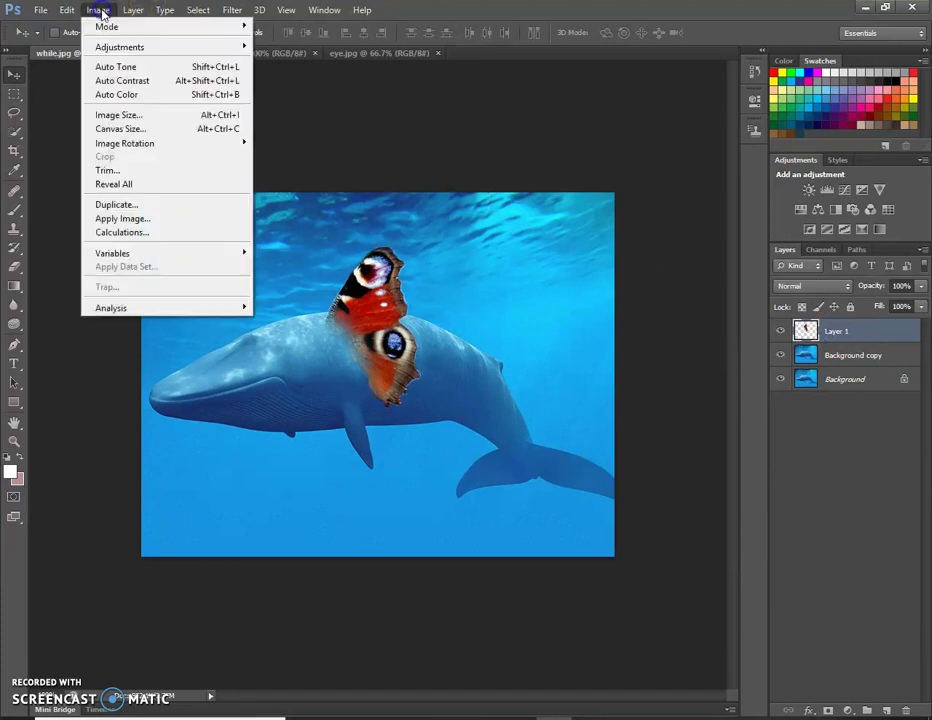
{"action": "mouse_move", "coordinate": [112, 44]}
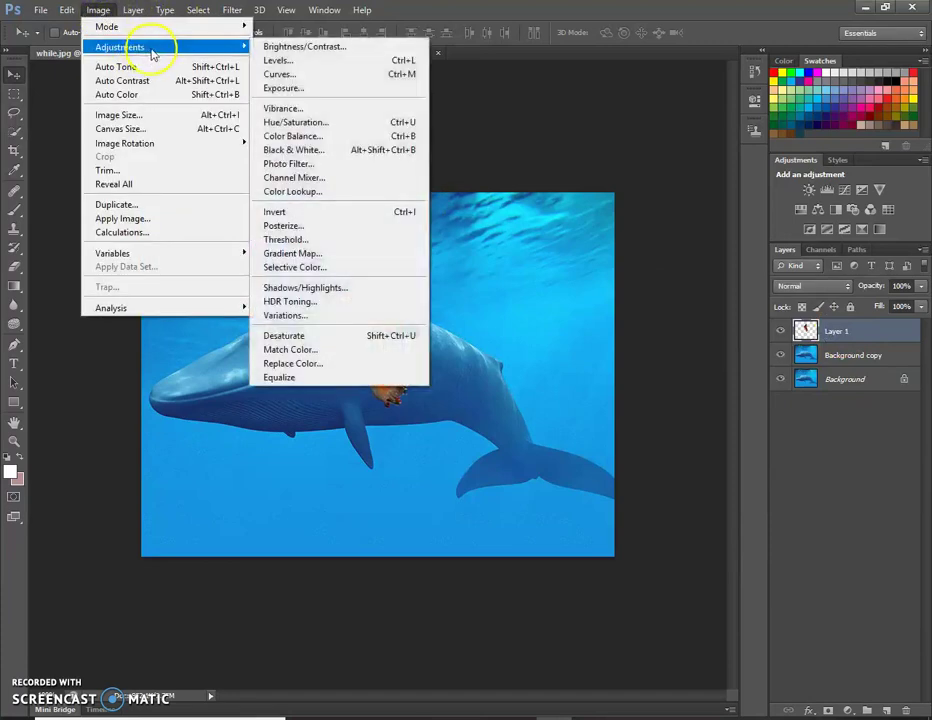
{"action": "left_click", "coordinate": [323, 139]}
{"action": "left_click_drag", "start_coordinate": [485, 135], "coordinate": [565, 148]}
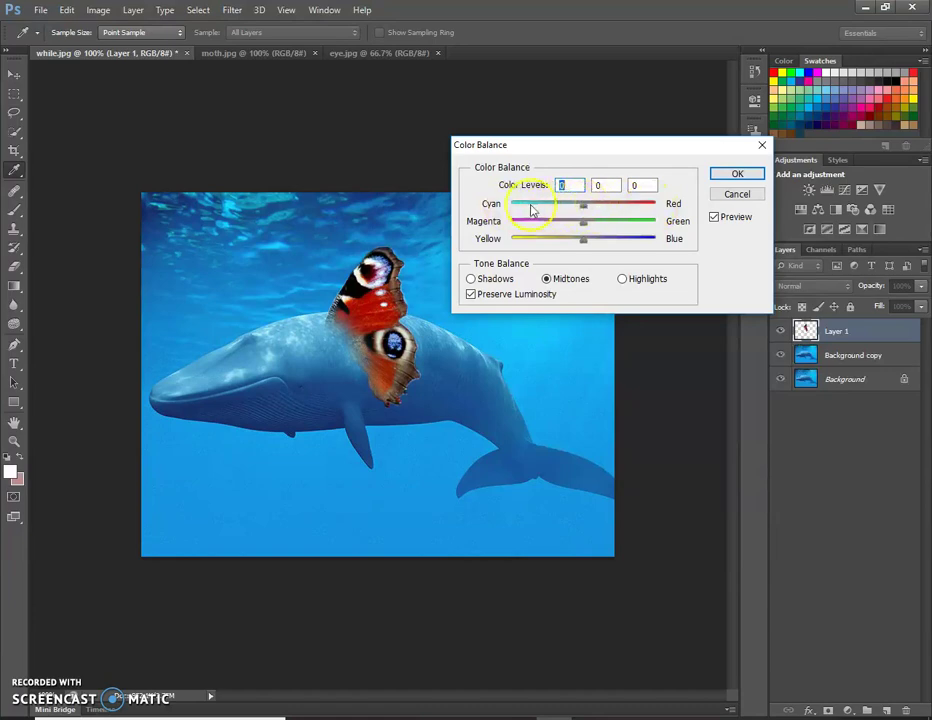
{"action": "left_click_drag", "start_coordinate": [586, 208], "coordinate": [512, 214]}
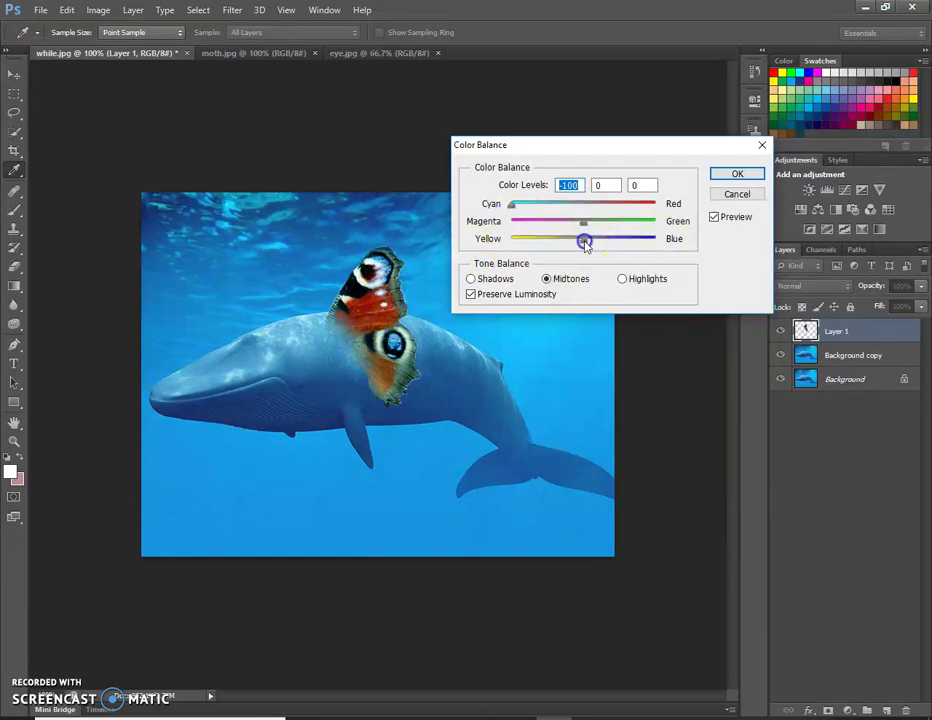
{"action": "left_click_drag", "start_coordinate": [585, 244], "coordinate": [657, 245]}
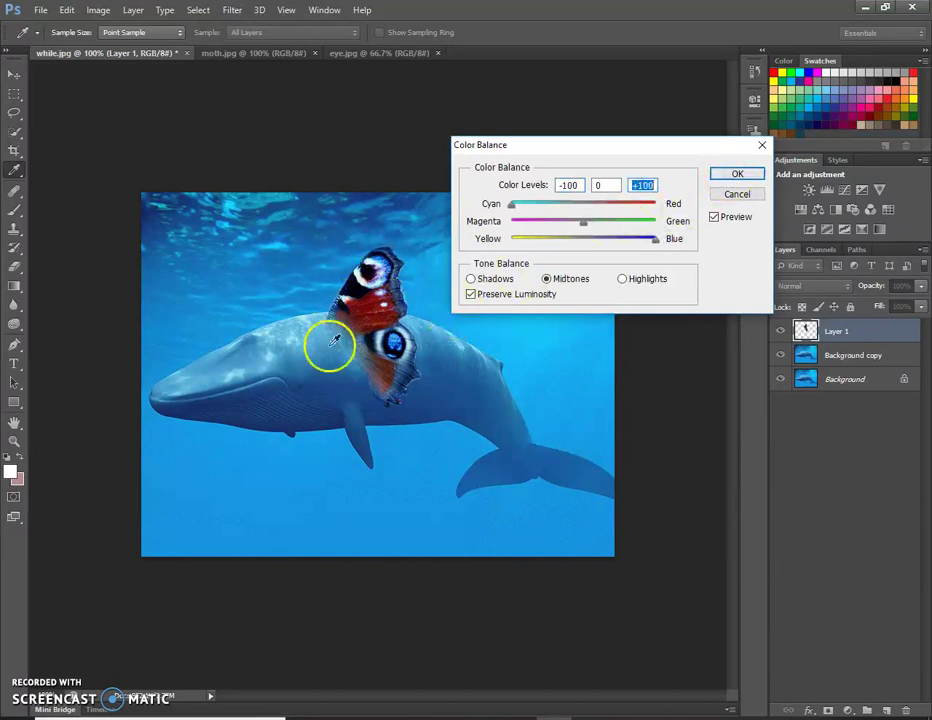
{"action": "left_click", "coordinate": [731, 175]}
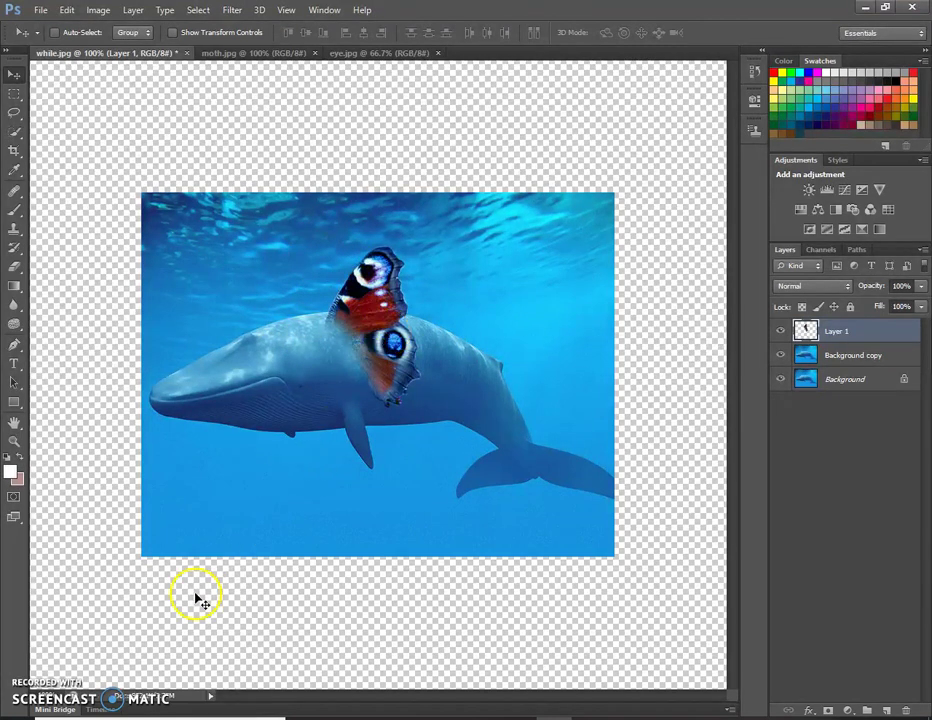
- Return to moth.jpg and deselect the earlier selection
{"action": "left_click", "coordinate": [247, 55]}
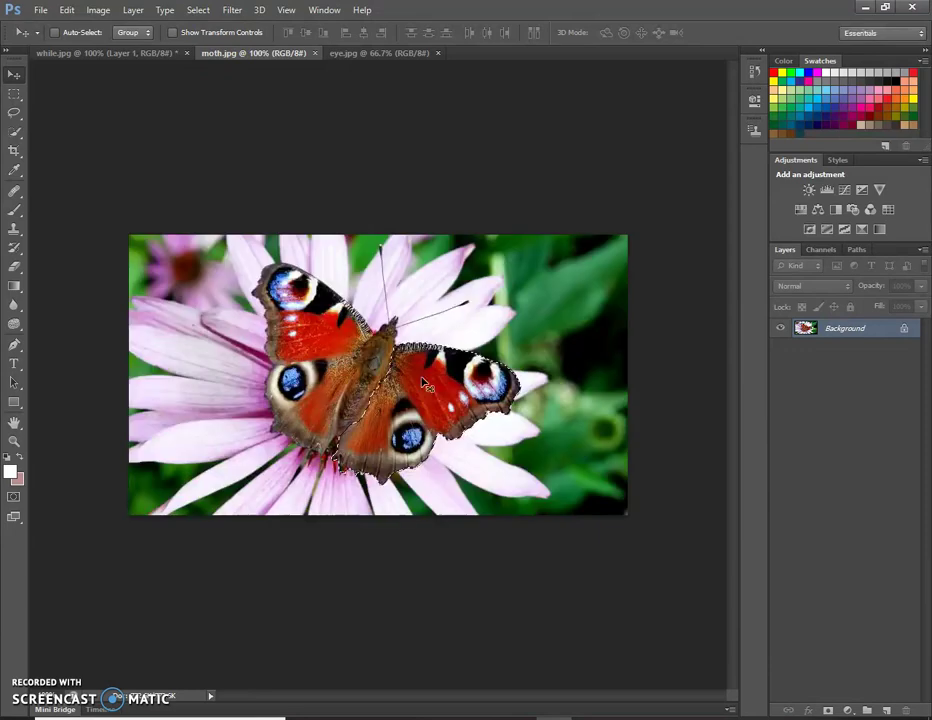
{"action": "left_click", "coordinate": [216, 104]}
{"action": "left_click", "coordinate": [196, 12]}
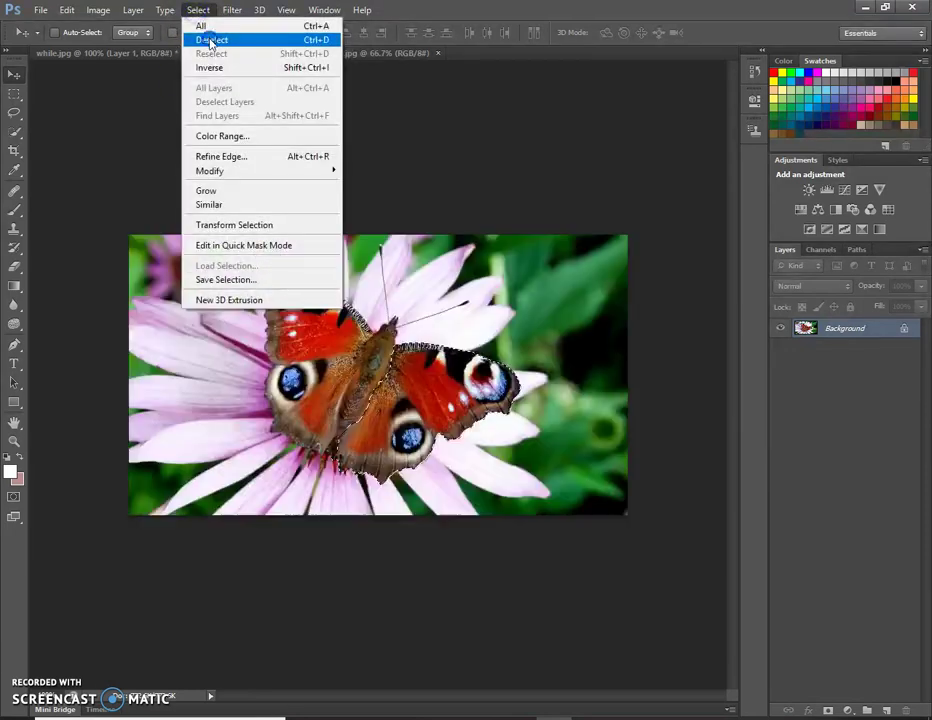
{"action": "left_click", "coordinate": [210, 39]}
{"action": "left_click", "coordinate": [333, 344]}
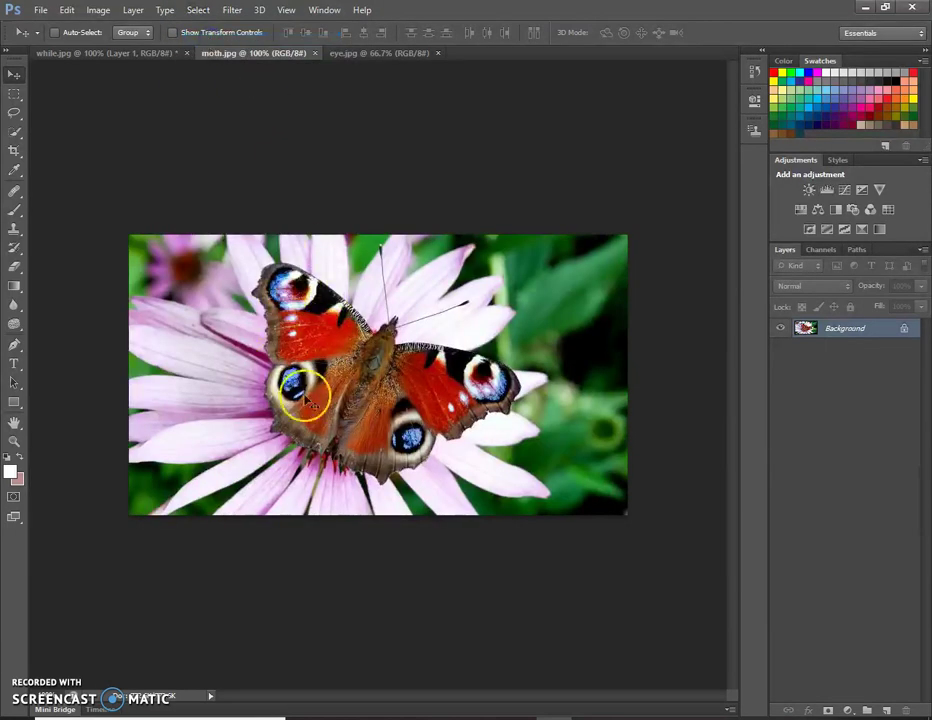
- Select the butterfly's left wings with the Quick Selection Tool
{"action": "left_click", "coordinate": [13, 134]}
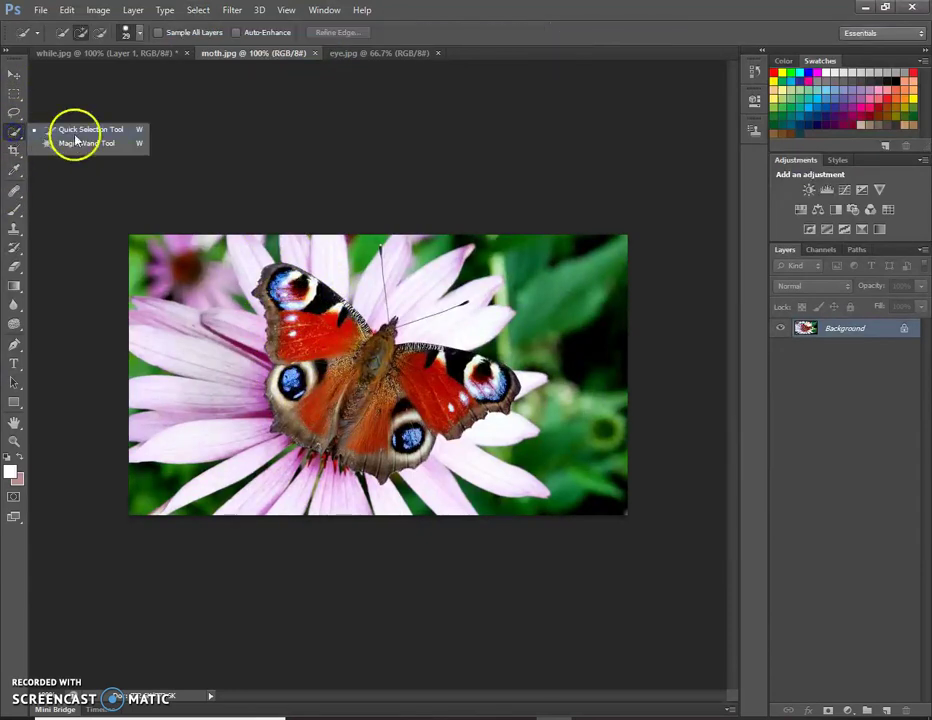
{"action": "mouse_move", "coordinate": [312, 395]}
{"action": "left_mouse_down"}
{"action": "mouse_move", "coordinate": [343, 333]}
{"action": "mouse_move", "coordinate": [290, 284]}
{"action": "left_mouse_up"}
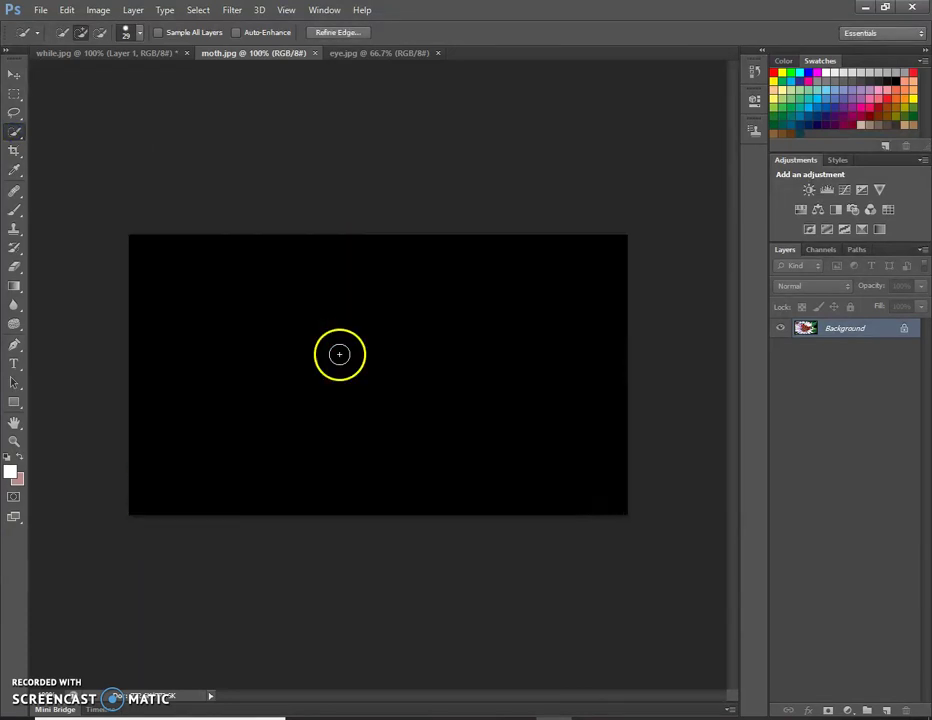
{"action": "left_click", "coordinate": [14, 74]}
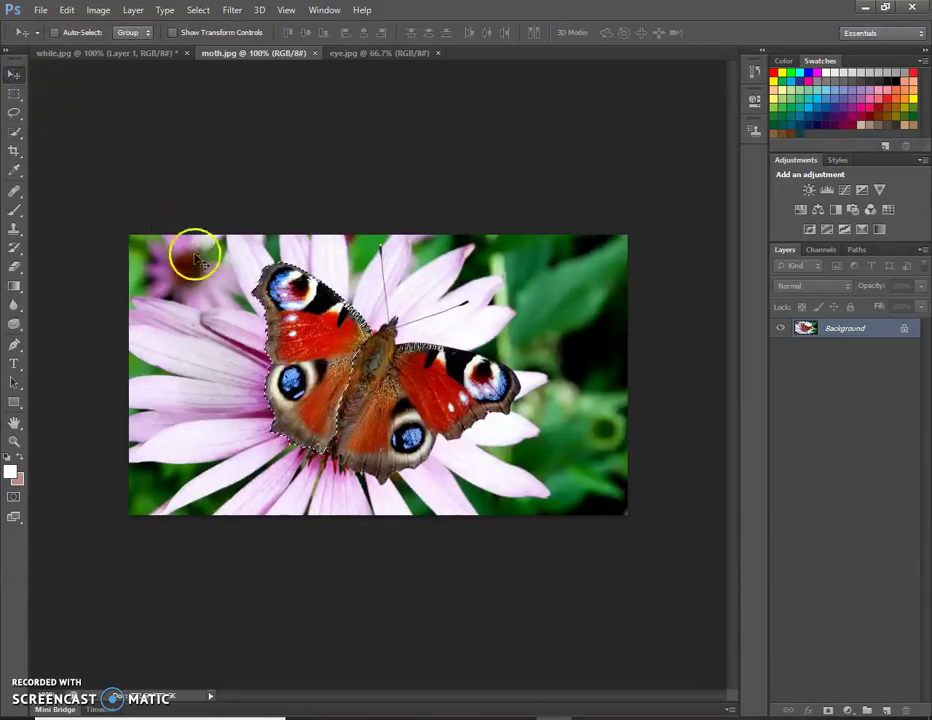
- Drag the selected left wing from moth.jpg onto whale.jpg, creating Layer 2
{"action": "left_click_drag", "start_coordinate": [312, 329], "coordinate": [260, 300]}
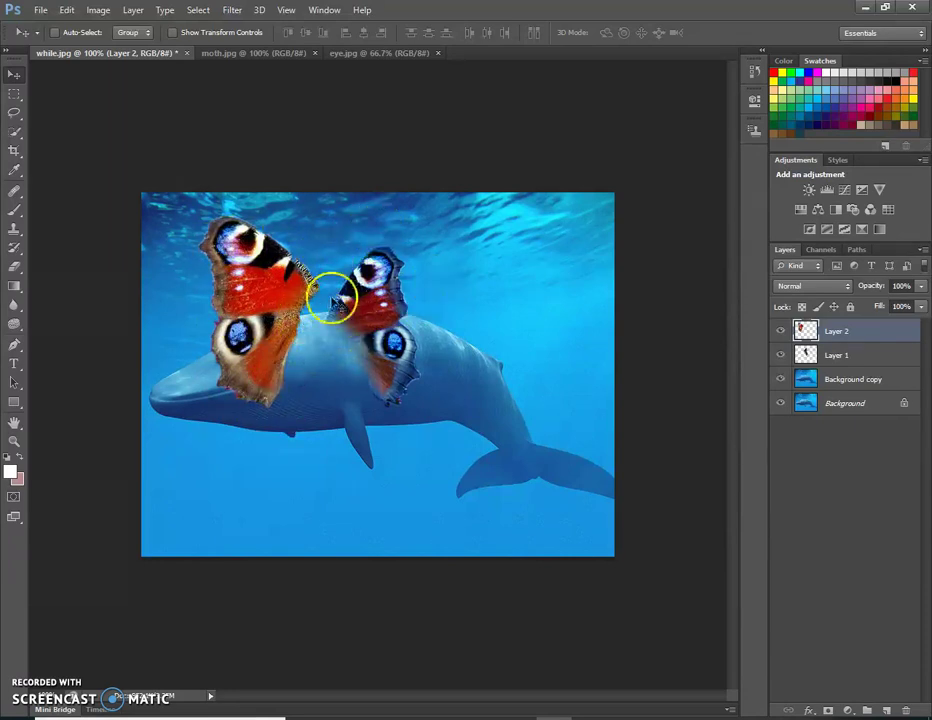
- Mirror Layer 2's wing, rotate it -17.56°, scale it to about 71%, and place it beside the first wing
{"action": "left_click", "coordinate": [66, 10]}
{"action": "left_click", "coordinate": [98, 277]}
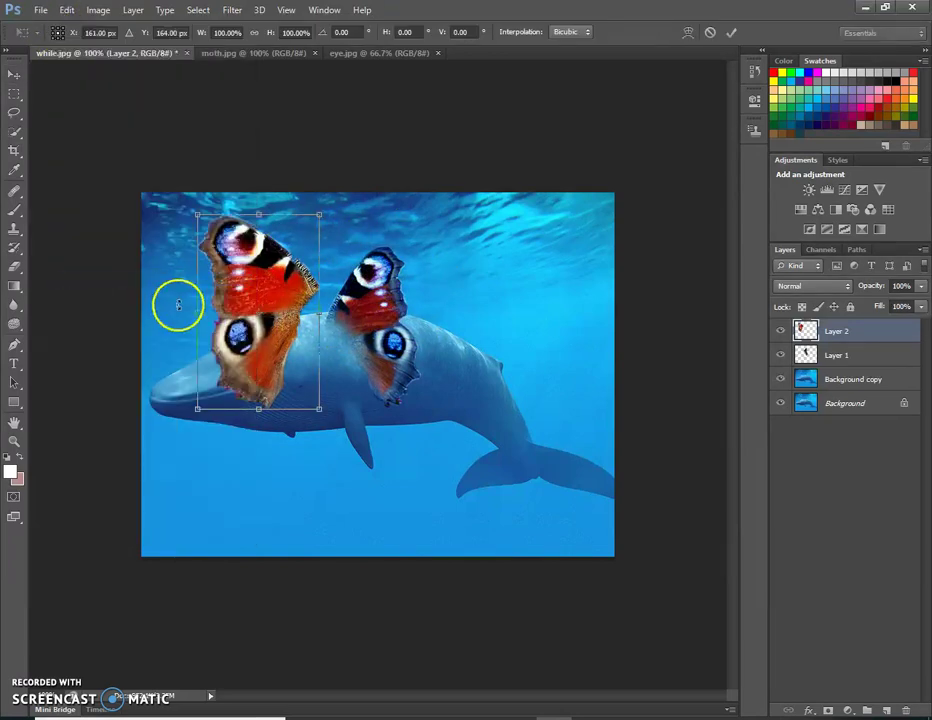
{"action": "mouse_move", "coordinate": [198, 313]}
{"action": "left_mouse_down"}
{"action": "mouse_move", "coordinate": [443, 331]}
{"action": "mouse_move", "coordinate": [429, 333]}
{"action": "left_mouse_up"}
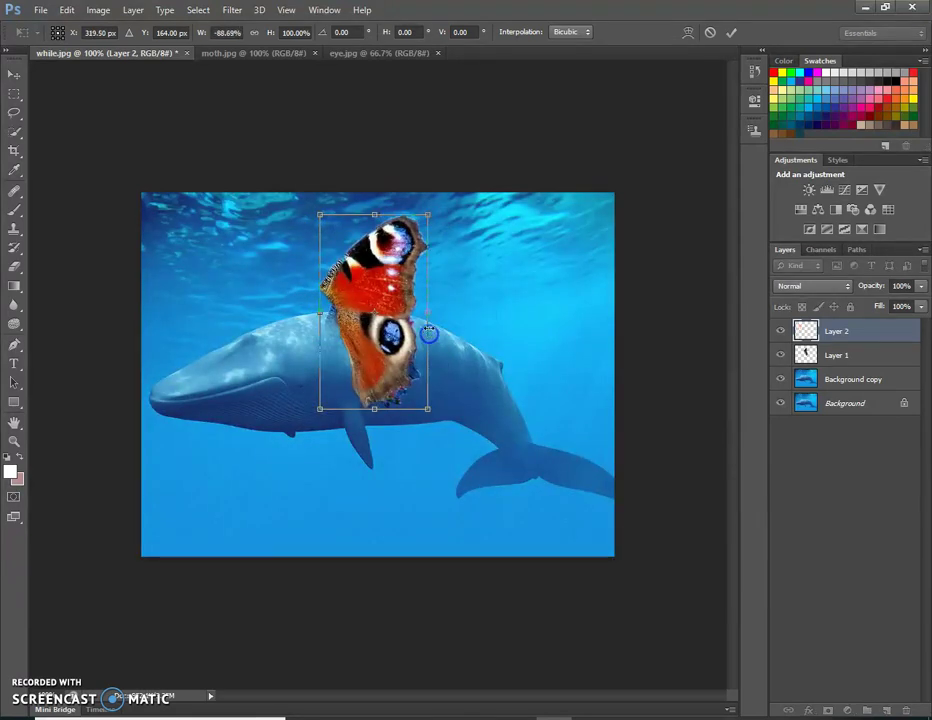
{"action": "left_click_drag", "start_coordinate": [384, 205], "coordinate": [352, 207]}
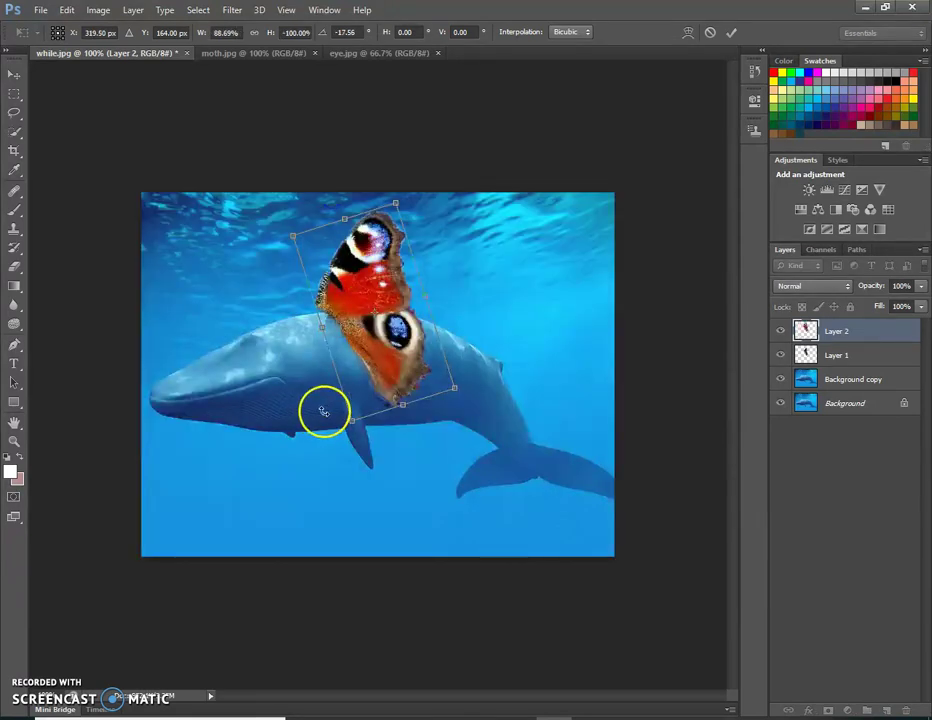
{"action": "left_click_drag", "start_coordinate": [349, 420], "coordinate": [359, 372]}
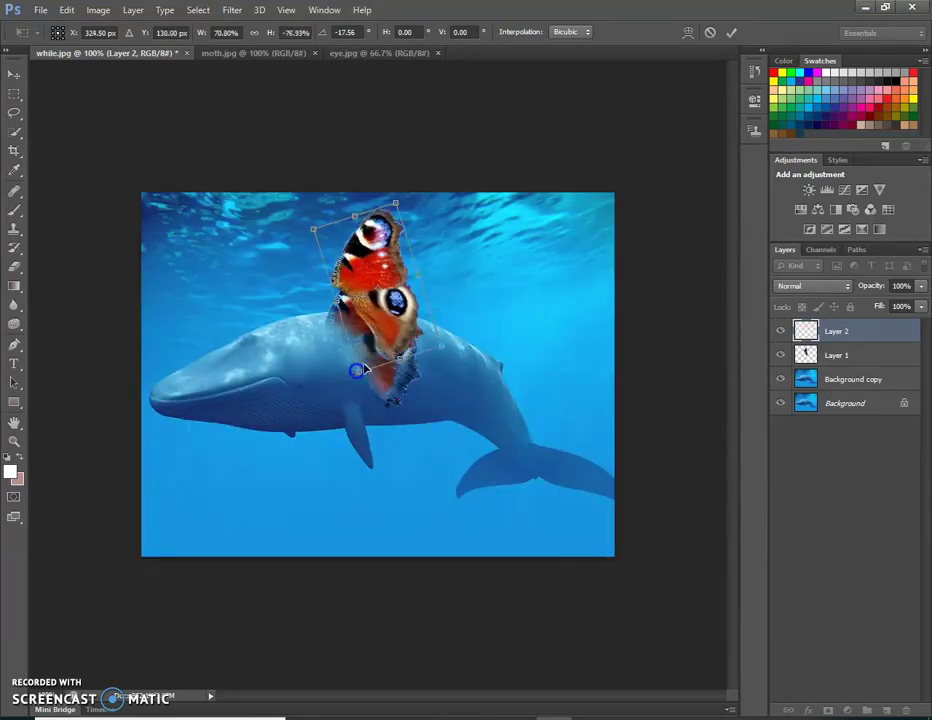
{"action": "left_click", "coordinate": [16, 76]}
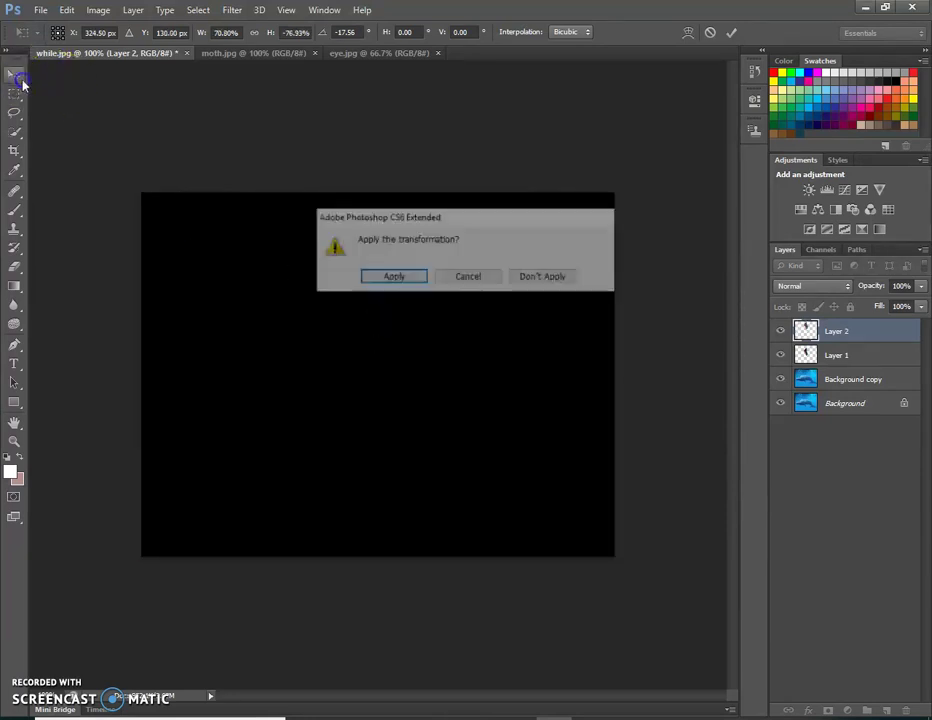
{"action": "left_click", "coordinate": [404, 275]}
{"action": "left_click_drag", "start_coordinate": [385, 322], "coordinate": [314, 366]}
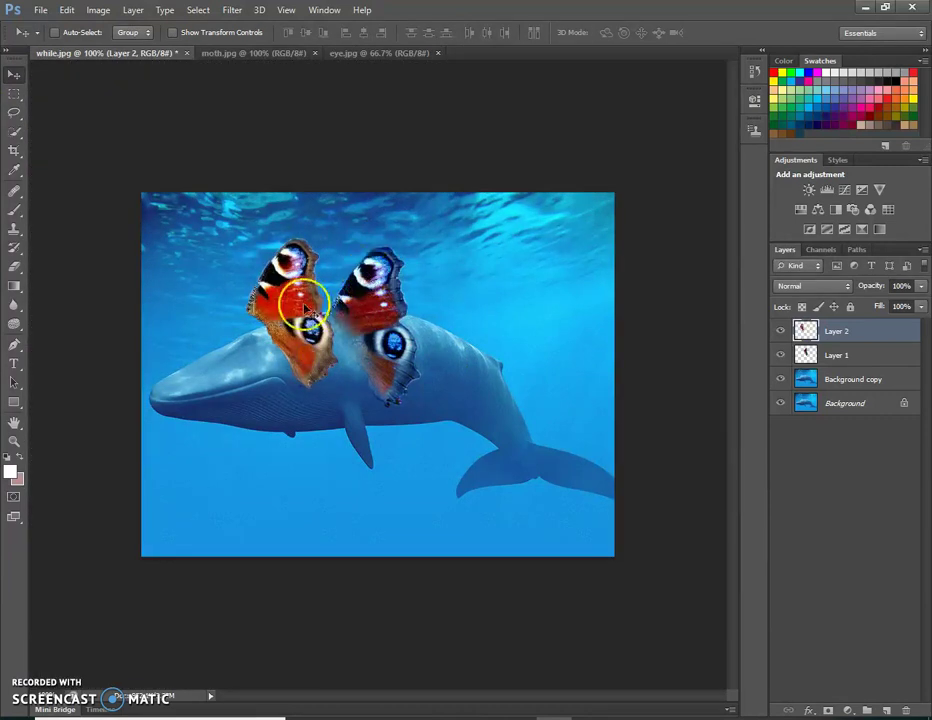
{"action": "left_click_drag", "start_coordinate": [306, 313], "coordinate": [324, 322]}
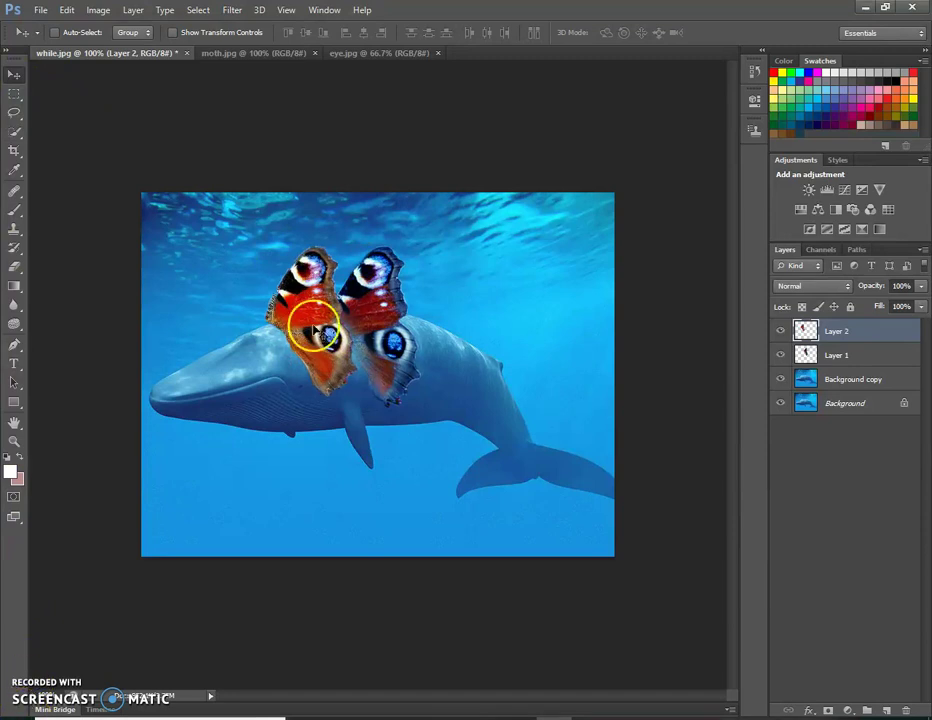
- Nudge Layer 2 up slightly, hide Layer 2 and Layer 1, and select Background copy
{"action": "left_click_drag", "start_coordinate": [311, 323], "coordinate": [308, 312]}
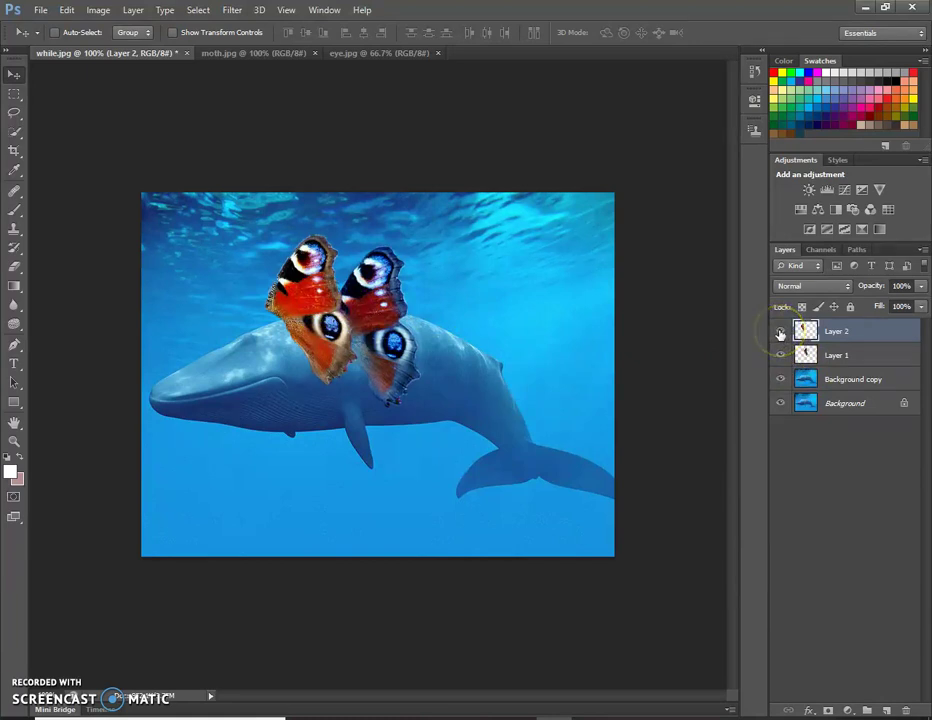
{"action": "left_click", "coordinate": [780, 333]}
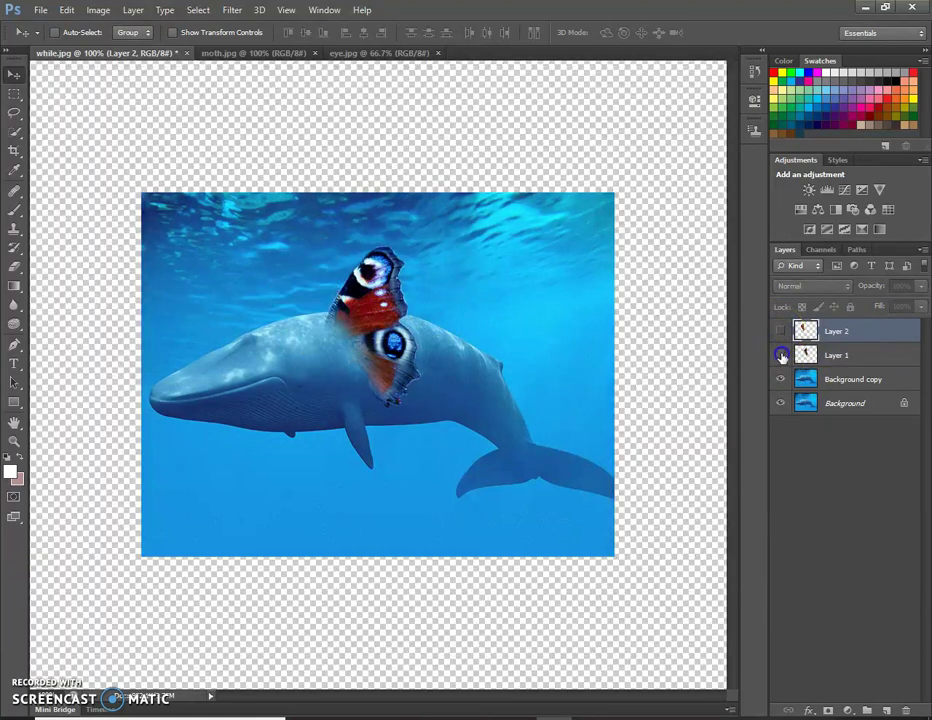
{"action": "left_click", "coordinate": [781, 355]}
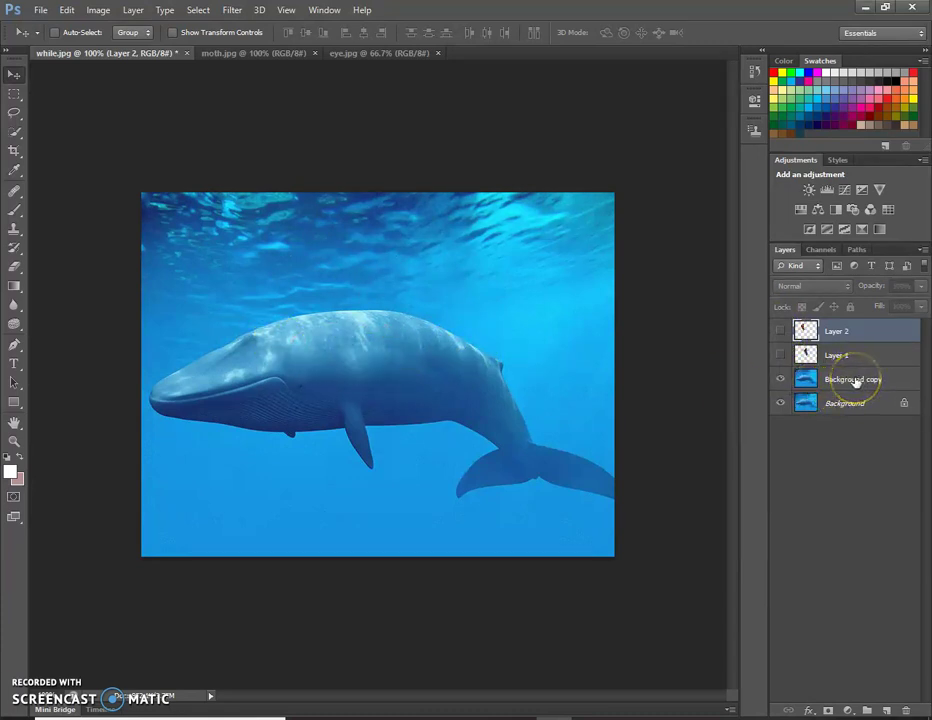
{"action": "left_click", "coordinate": [856, 381]}
{"action": "left_click", "coordinate": [864, 379]}
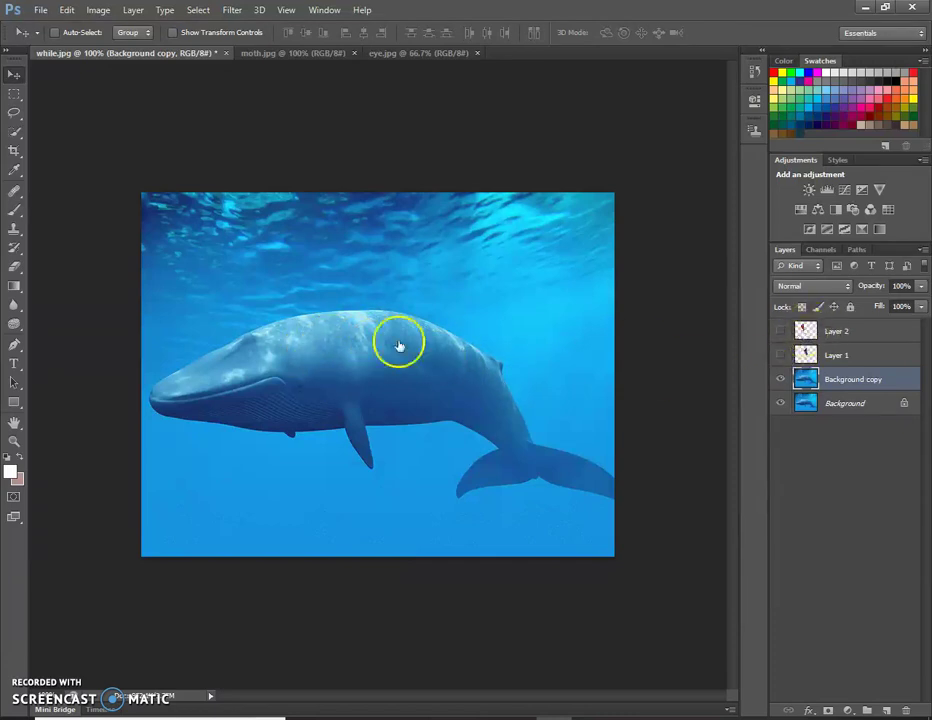
- Quick-select the whale's body and copy it to a new Layer 3 with Layer Via Copy
{"action": "left_click", "coordinate": [13, 132]}
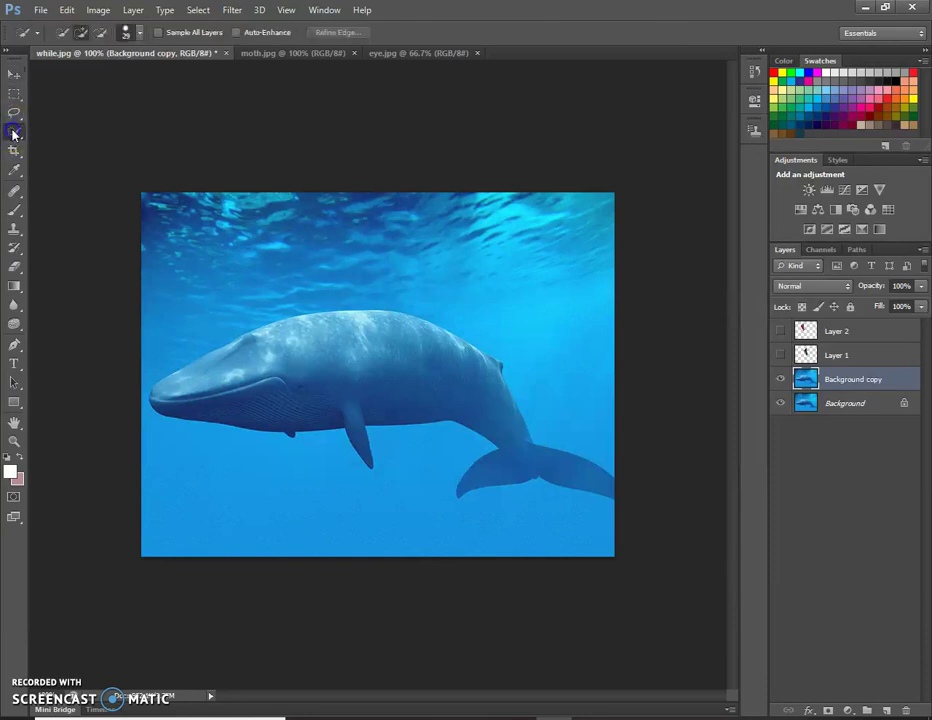
{"action": "right_click", "coordinate": [13, 133]}
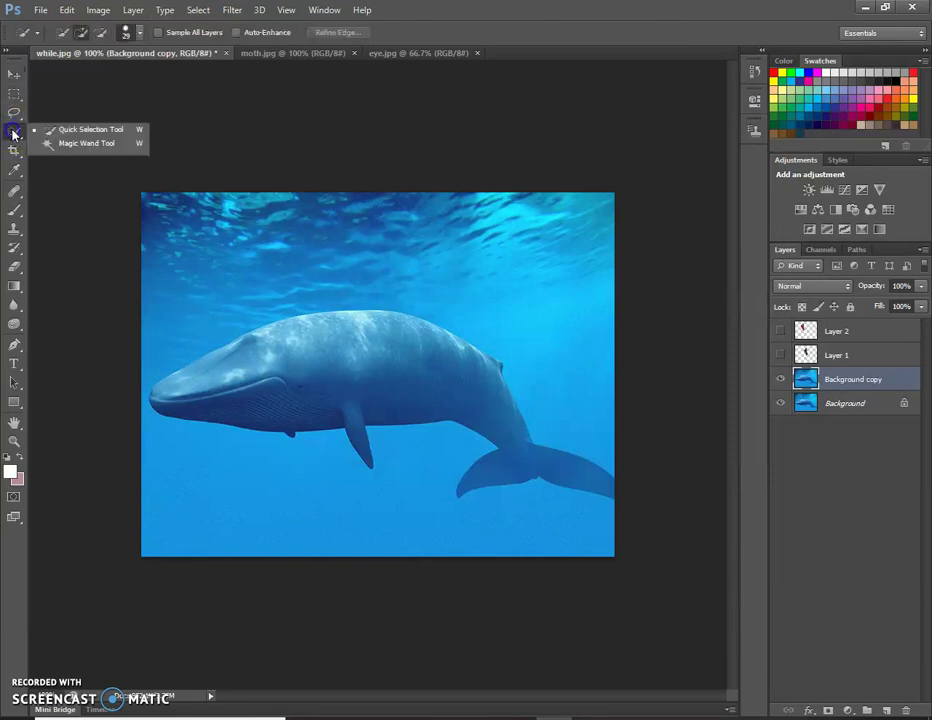
{"action": "left_click", "coordinate": [175, 383]}
{"action": "mouse_move", "coordinate": [363, 336]}
{"action": "left_mouse_down"}
{"action": "mouse_move", "coordinate": [426, 348]}
{"action": "mouse_move", "coordinate": [454, 367]}
{"action": "left_mouse_up"}
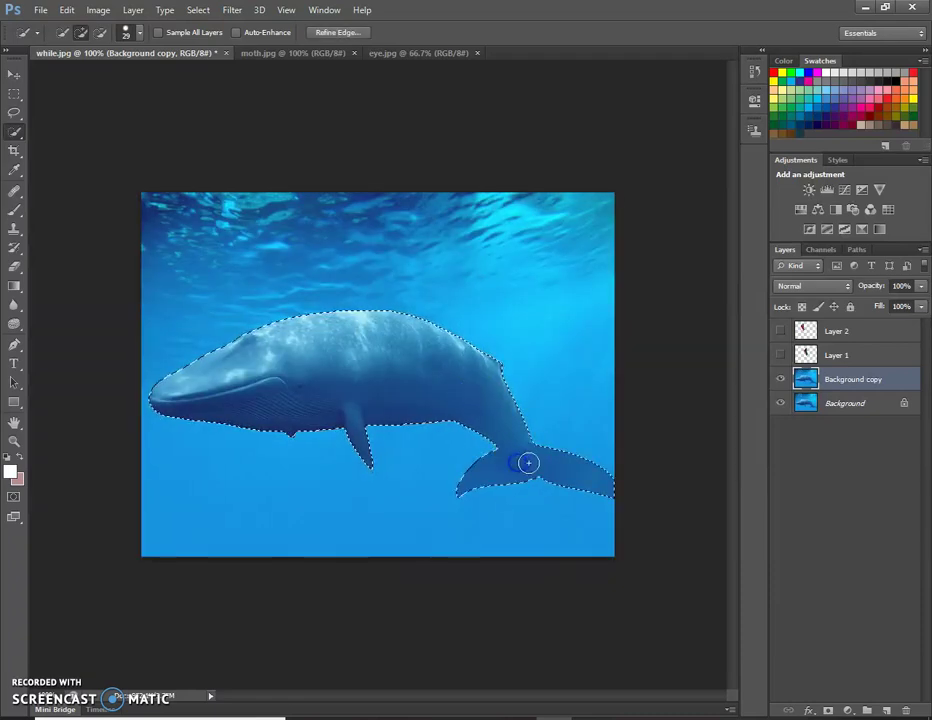
{"action": "left_click", "coordinate": [376, 347]}
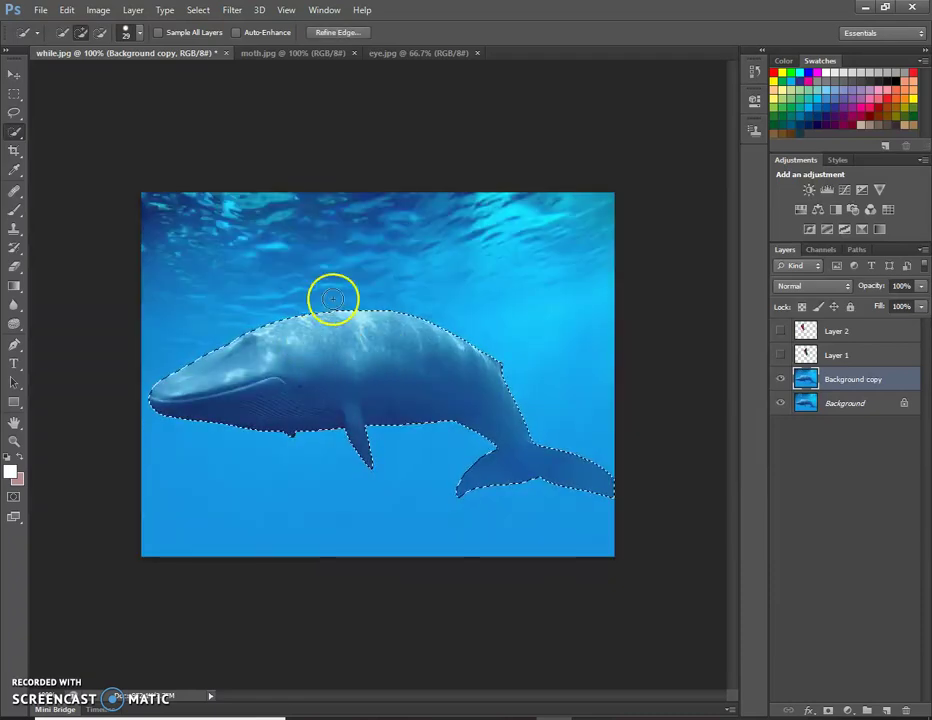
{"action": "right_click", "coordinate": [354, 347]}
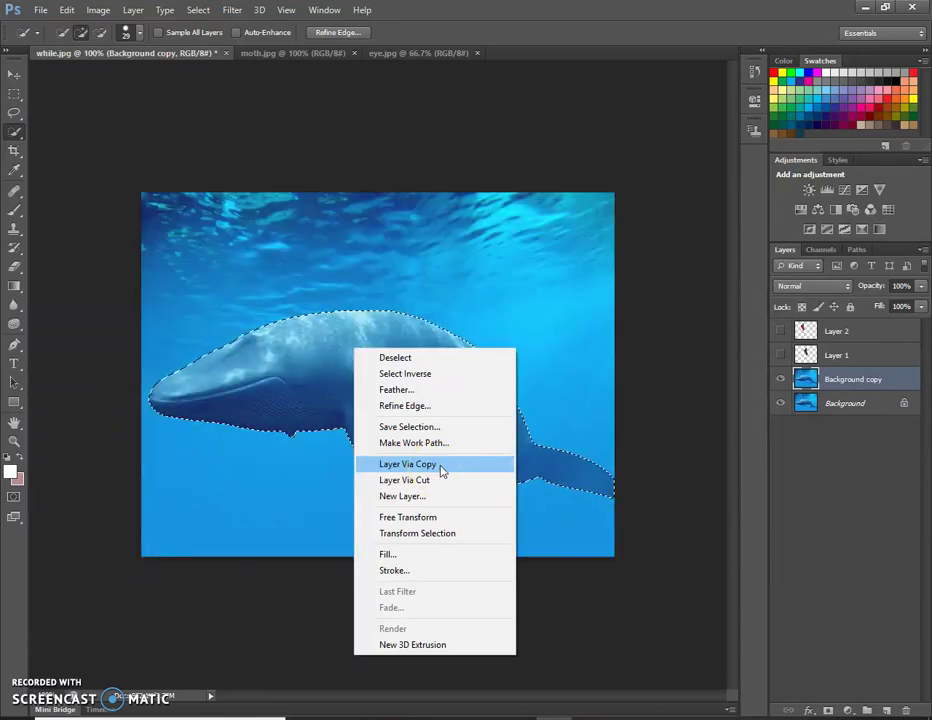
{"action": "left_click", "coordinate": [443, 466]}
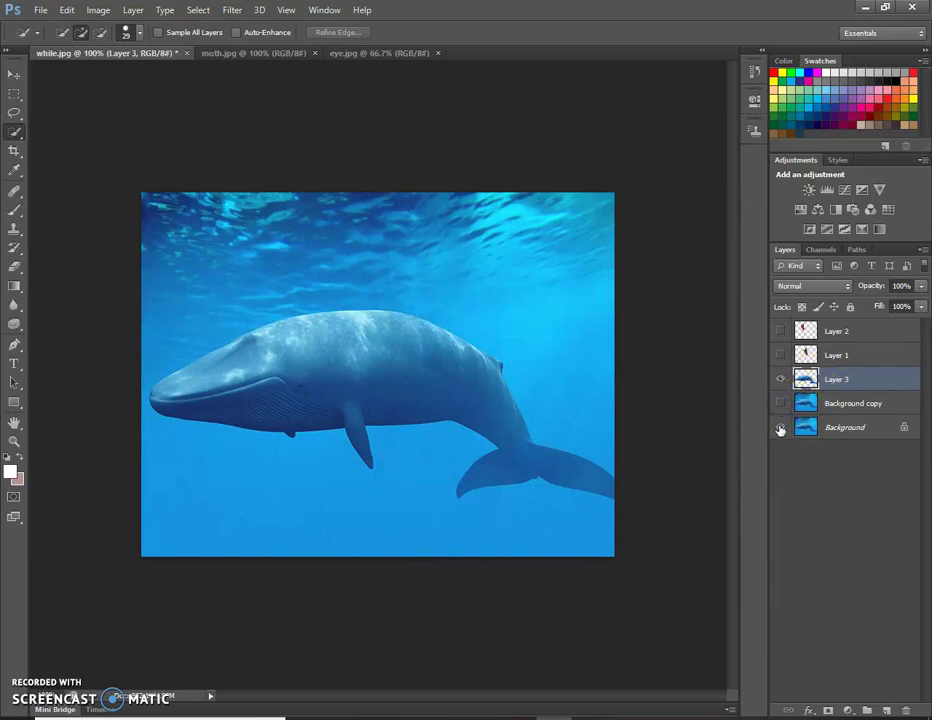
- Preview the whale cutout with the background hidden, then make all layers visible again
{"action": "left_click", "coordinate": [780, 429]}
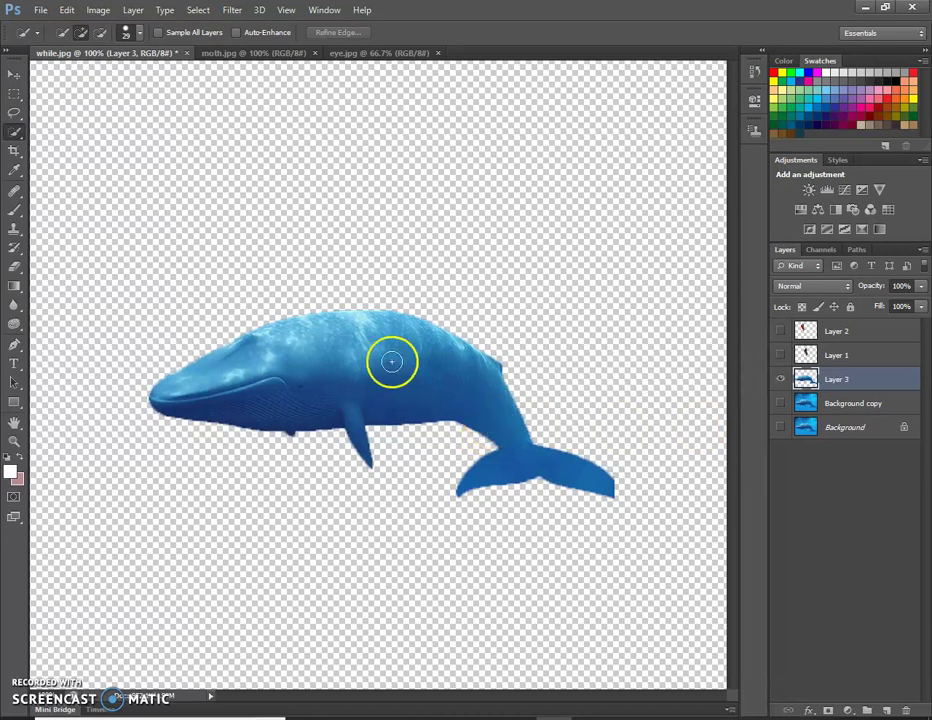
{"action": "left_click", "coordinate": [780, 404]}
{"action": "left_click", "coordinate": [780, 429]}
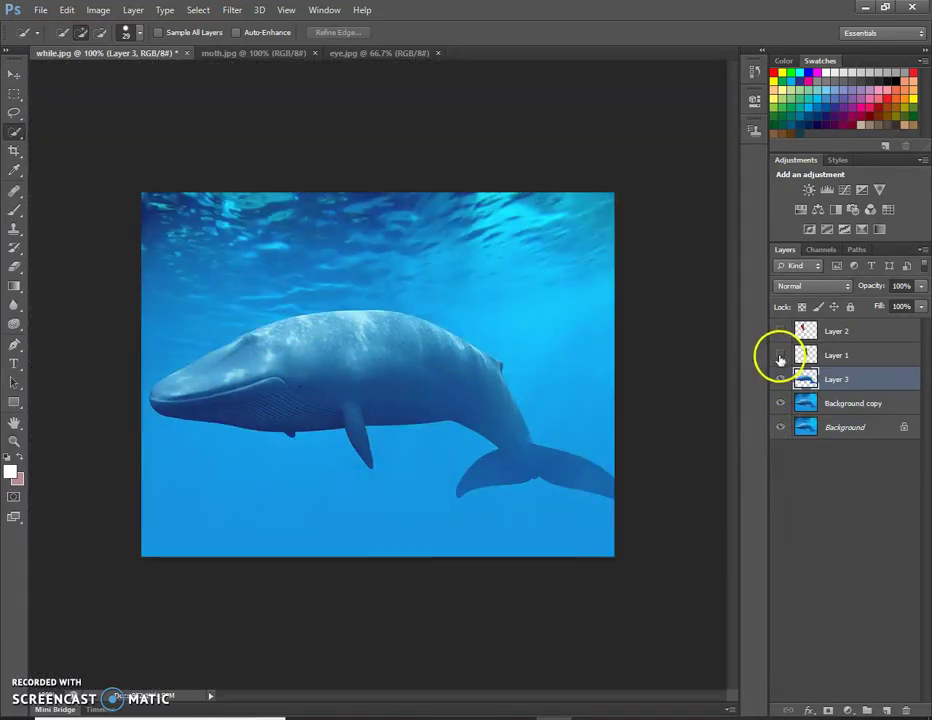
{"action": "left_click", "coordinate": [780, 355]}
{"action": "left_click", "coordinate": [780, 331]}
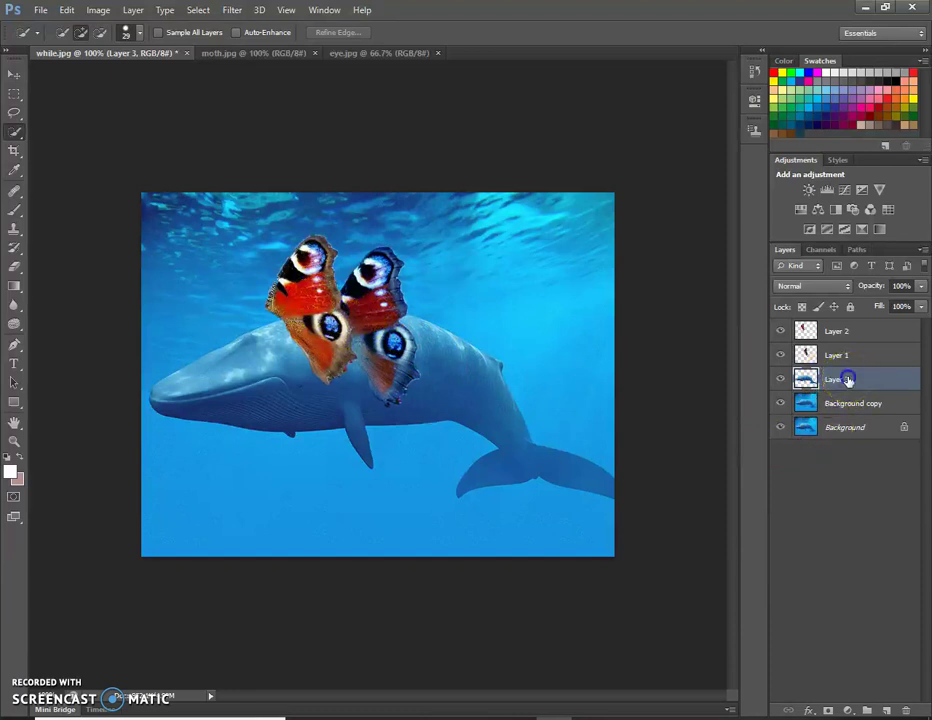
- Stack whale Layer 3 between Layer 1 and Layer 2, then nudge the whale slightly down
{"action": "left_click_drag", "start_coordinate": [849, 356], "coordinate": [851, 353]}
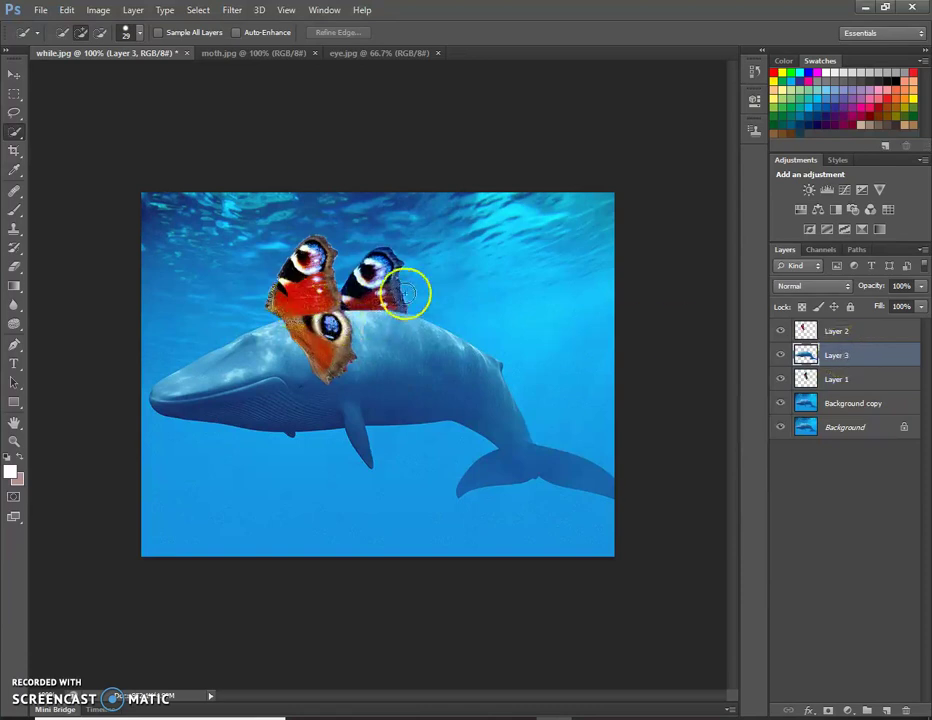
{"action": "mouse_move", "coordinate": [845, 333]}
{"action": "left_mouse_down"}
{"action": "mouse_move", "coordinate": [835, 352]}
{"action": "mouse_move", "coordinate": [847, 366]}
{"action": "mouse_move", "coordinate": [840, 381]}
{"action": "mouse_move", "coordinate": [838, 330]}
{"action": "left_mouse_up"}
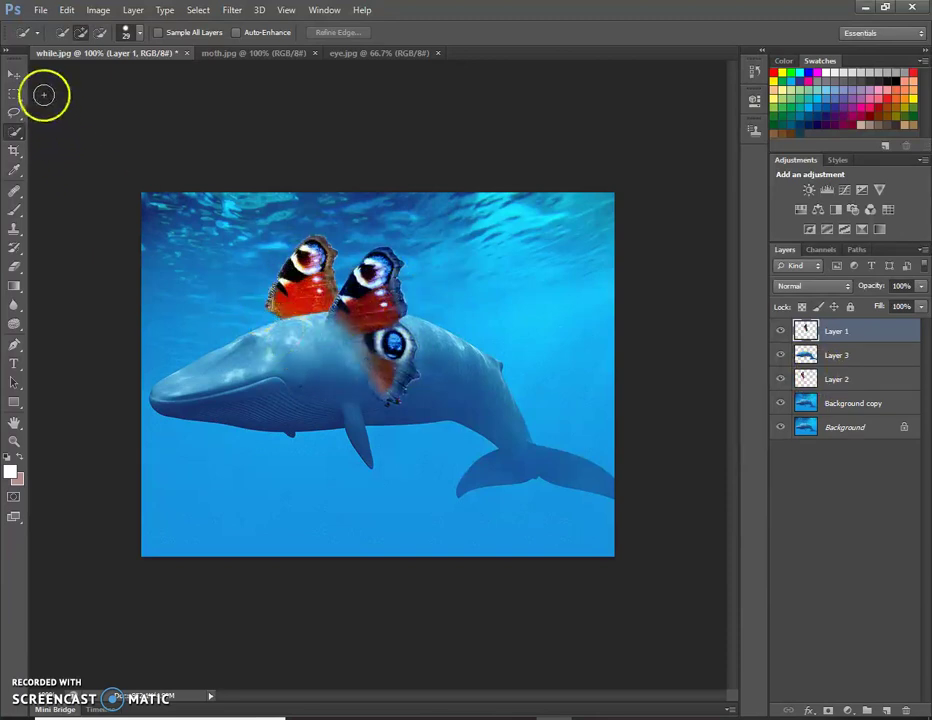
{"action": "left_click", "coordinate": [818, 356]}
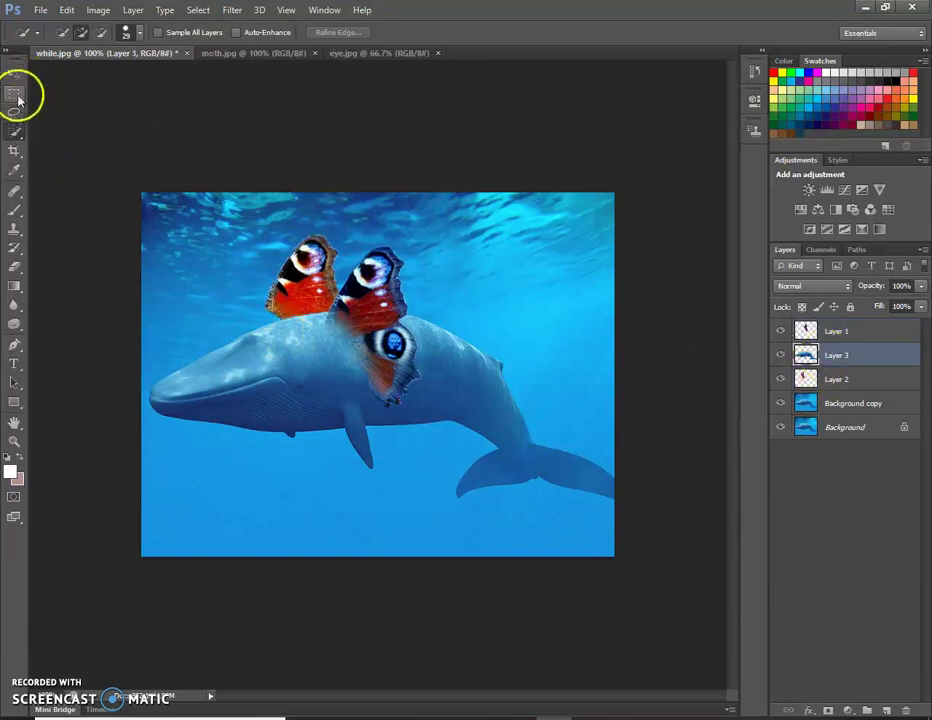
{"action": "left_click", "coordinate": [14, 75]}
{"action": "mouse_move", "coordinate": [283, 362]}
{"action": "left_mouse_down"}
{"action": "mouse_move", "coordinate": [284, 377]}
{"action": "mouse_move", "coordinate": [283, 367]}
{"action": "left_mouse_up"}
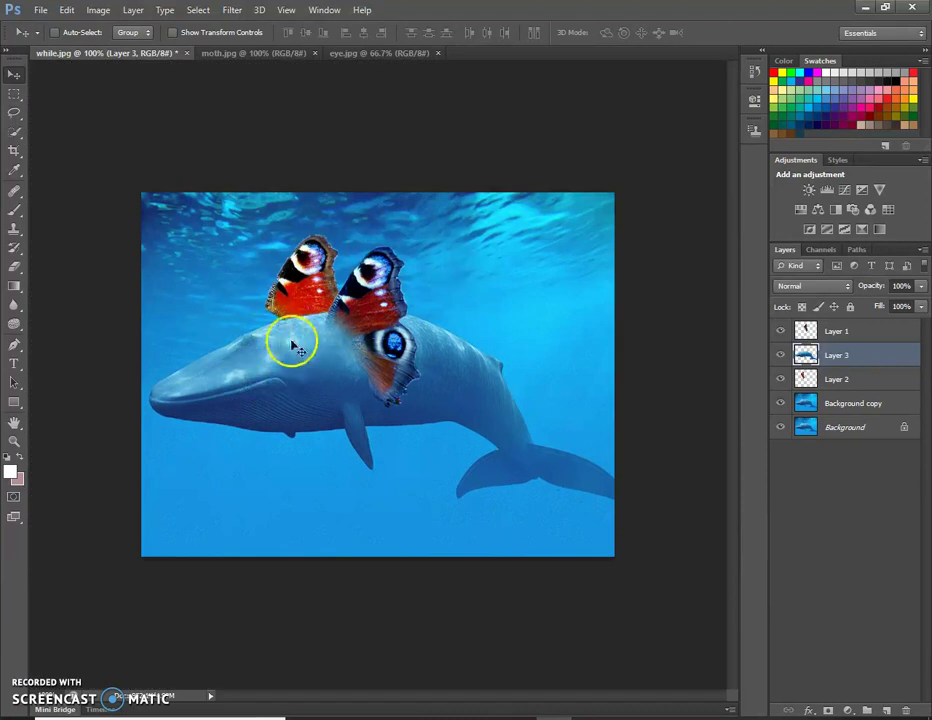
- Rotate Layer 2's wing by about -17.47° and reposition it behind the whale's back
{"action": "left_click", "coordinate": [838, 380]}
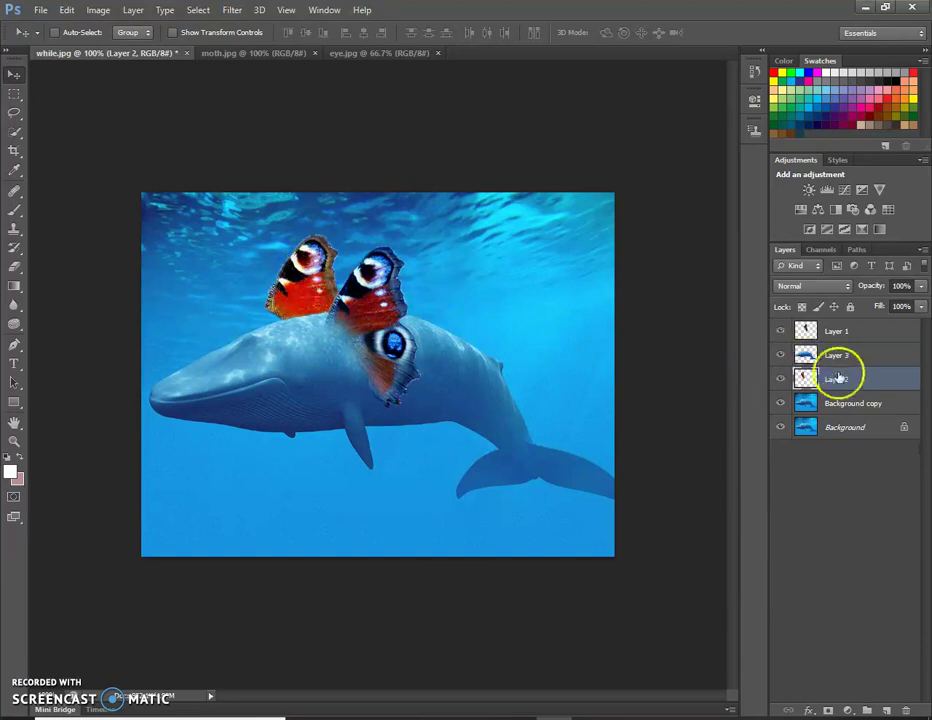
{"action": "left_click", "coordinate": [67, 10]}
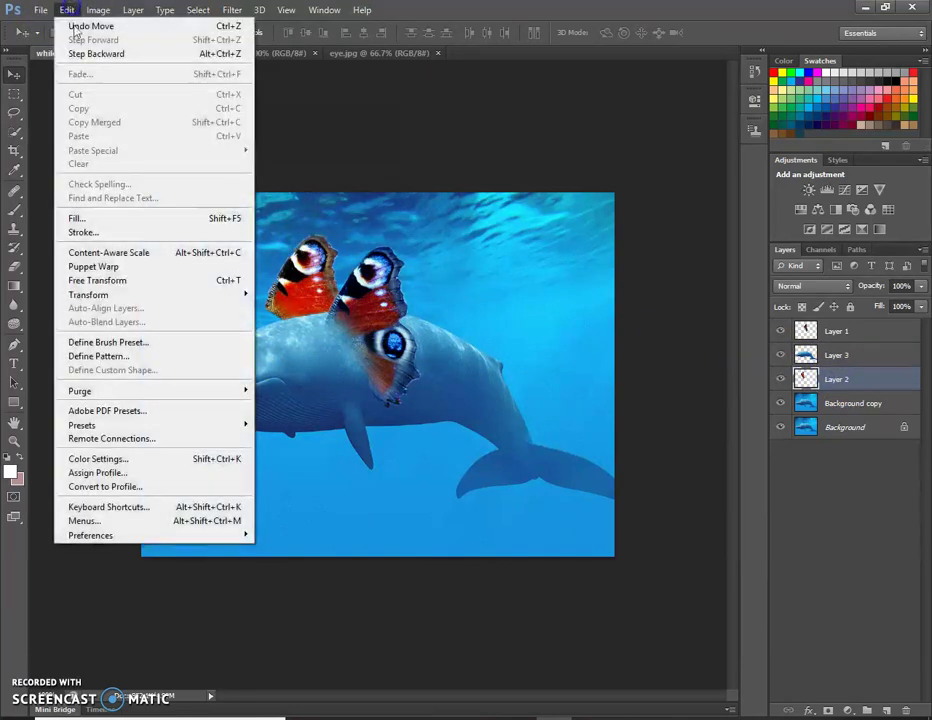
{"action": "left_click", "coordinate": [140, 280]}
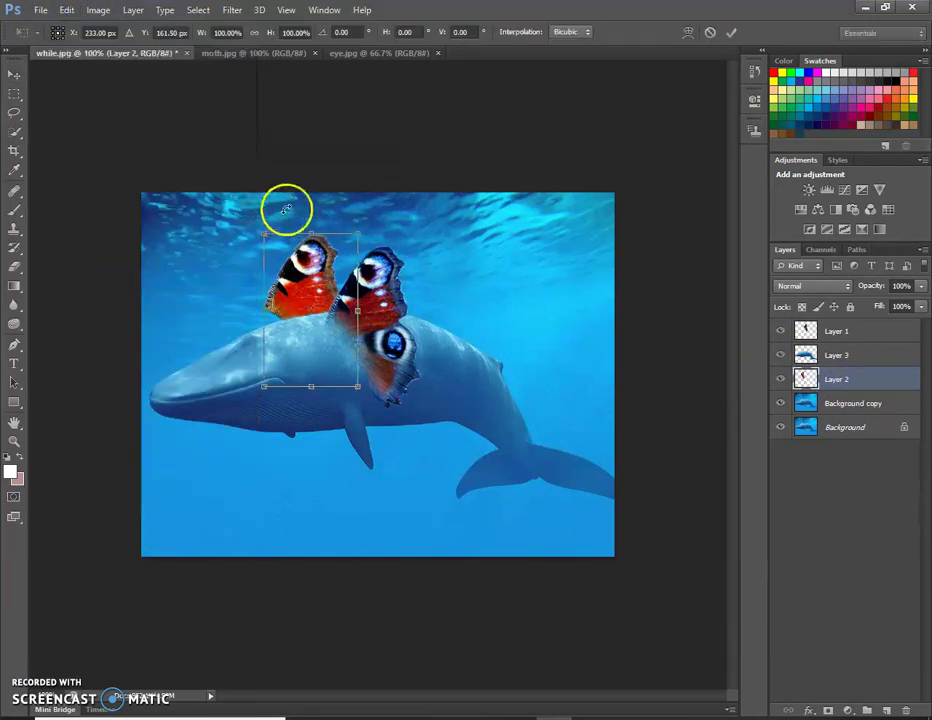
{"action": "left_click_drag", "start_coordinate": [287, 208], "coordinate": [329, 202]}
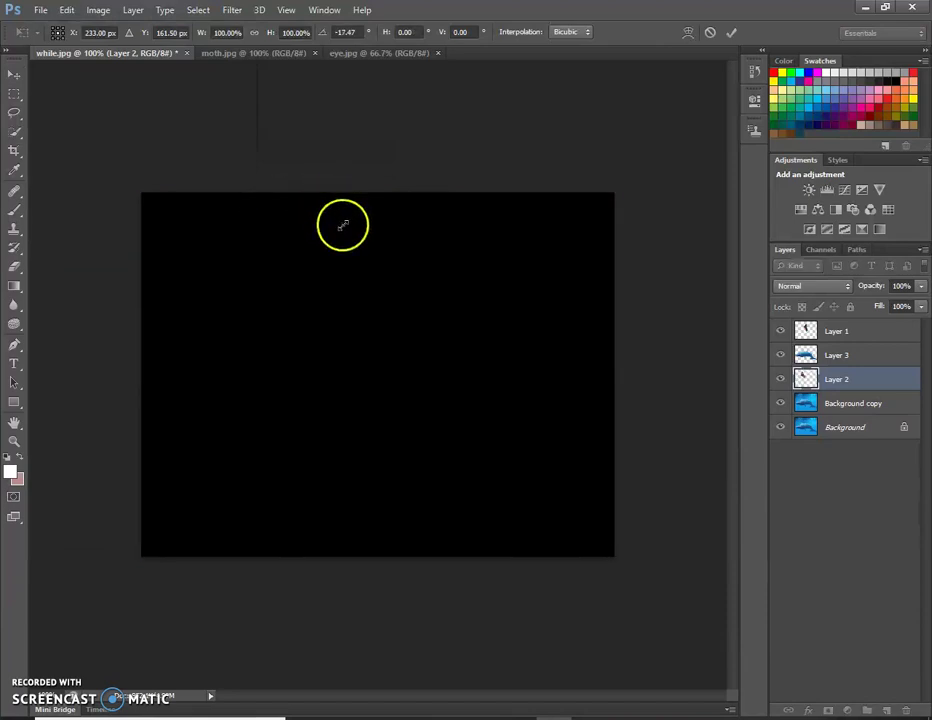
{"action": "left_click", "coordinate": [14, 76]}
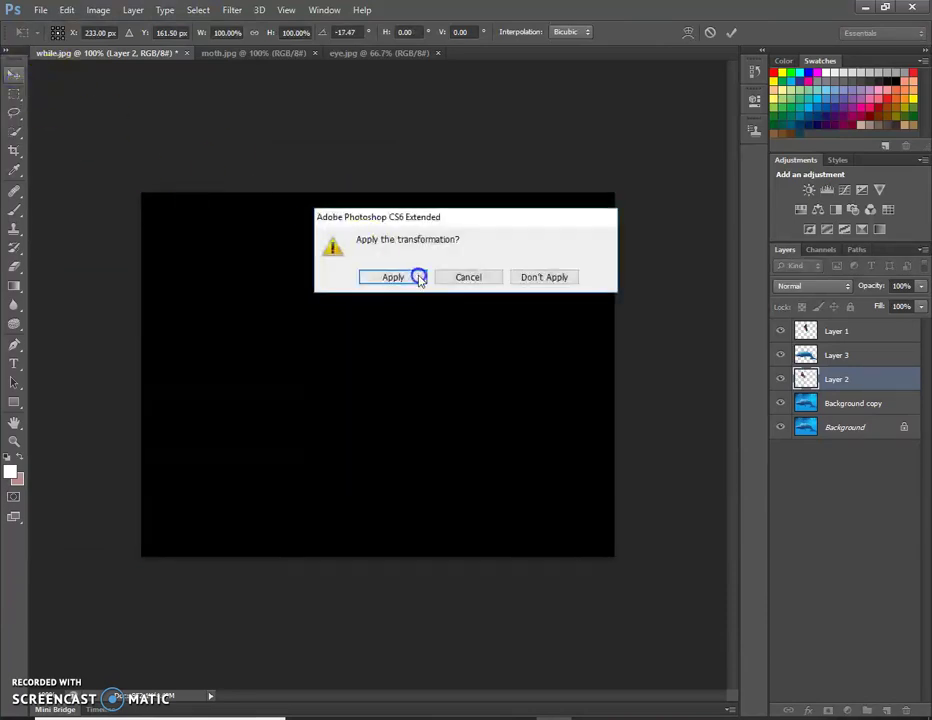
{"action": "left_click", "coordinate": [418, 275]}
{"action": "mouse_move", "coordinate": [306, 260]}
{"action": "left_mouse_down"}
{"action": "mouse_move", "coordinate": [285, 285]}
{"action": "mouse_move", "coordinate": [304, 280]}
{"action": "left_mouse_up"}
- Apply Color Balance to Layer 2's wing with midtones Cyan -100 and Blue +100
{"action": "left_click", "coordinate": [98, 11]}
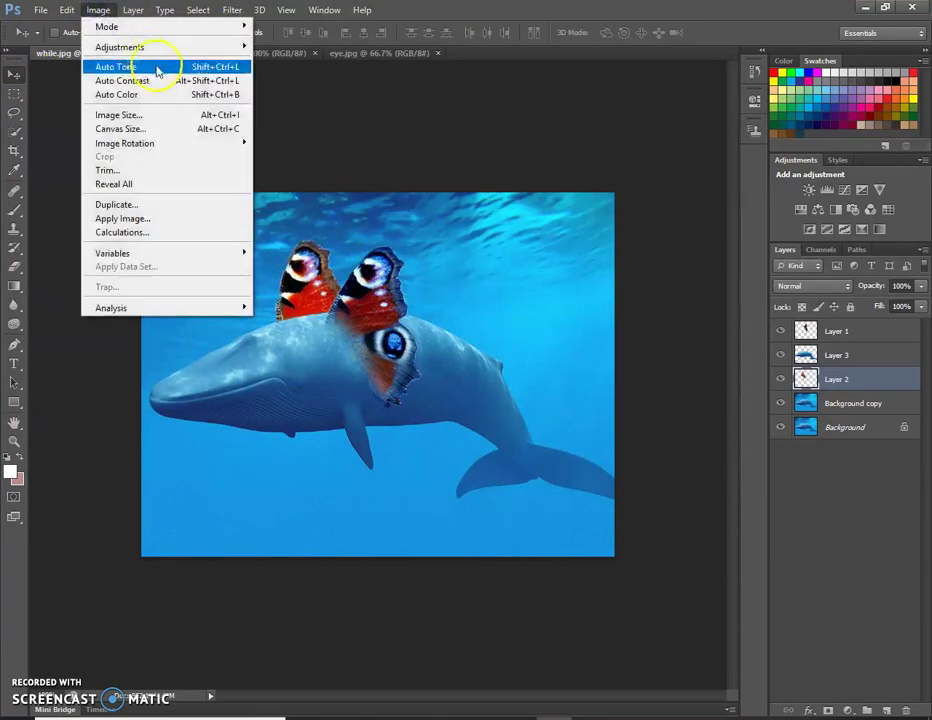
{"action": "mouse_move", "coordinate": [229, 47]}
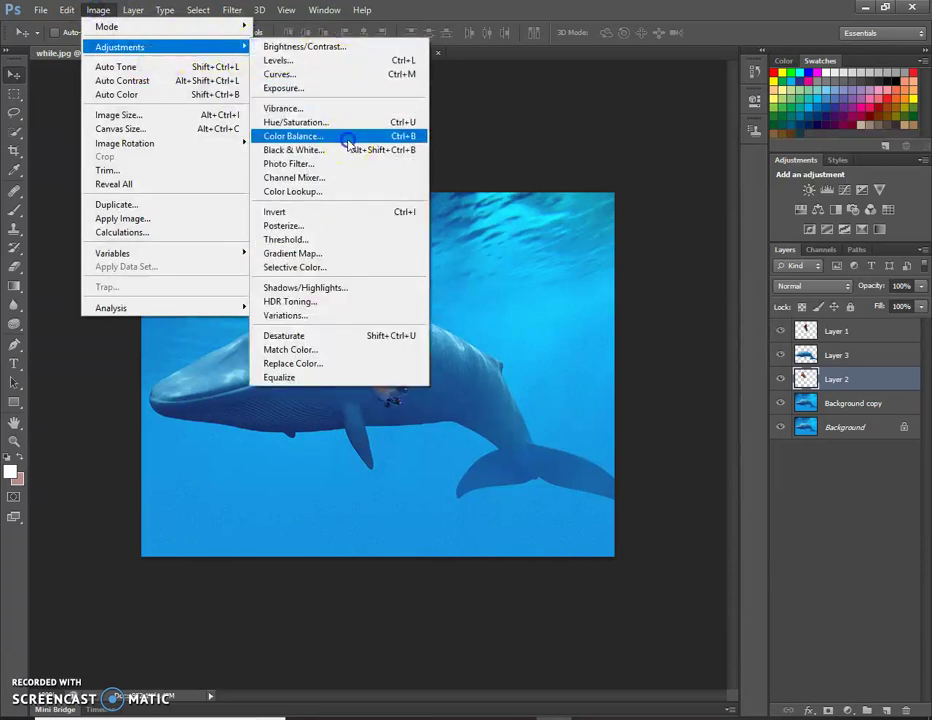
{"action": "left_click", "coordinate": [347, 143]}
{"action": "left_click_drag", "start_coordinate": [525, 205], "coordinate": [510, 205]}
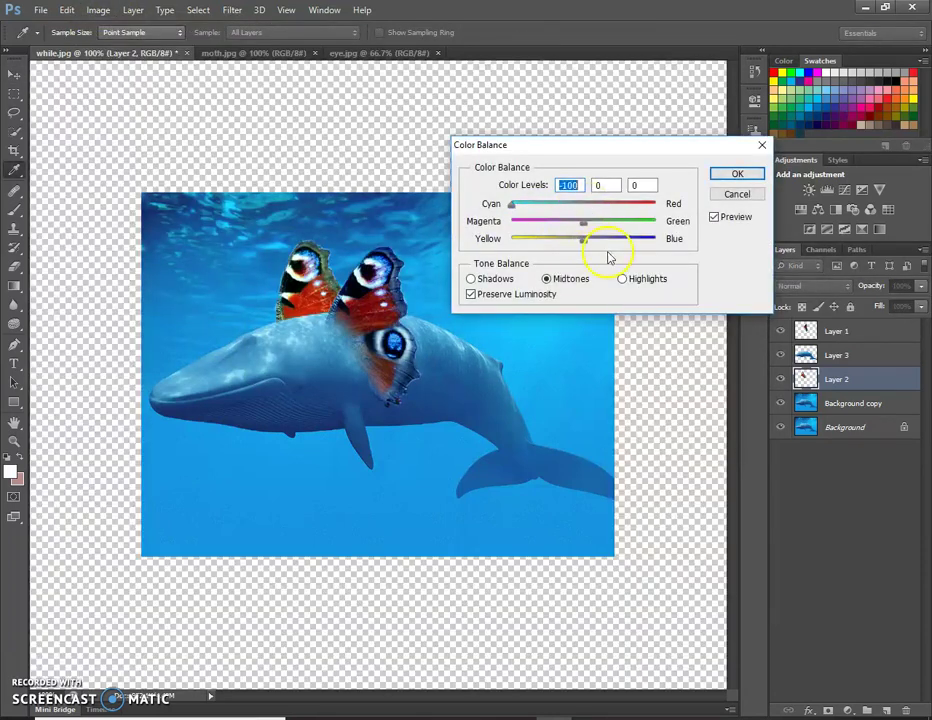
{"action": "left_click_drag", "start_coordinate": [585, 245], "coordinate": [680, 252]}
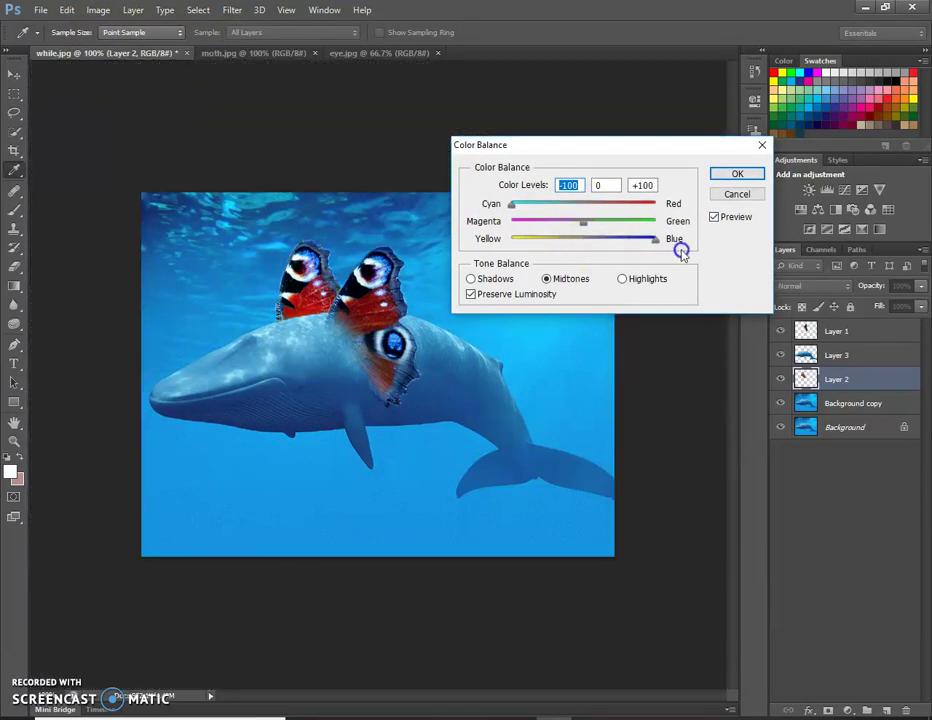
{"action": "left_click", "coordinate": [737, 177]}
- Set Layer 2's wing Brightness to -71 using Brightness/Contrast
{"action": "key", "text": "v"}
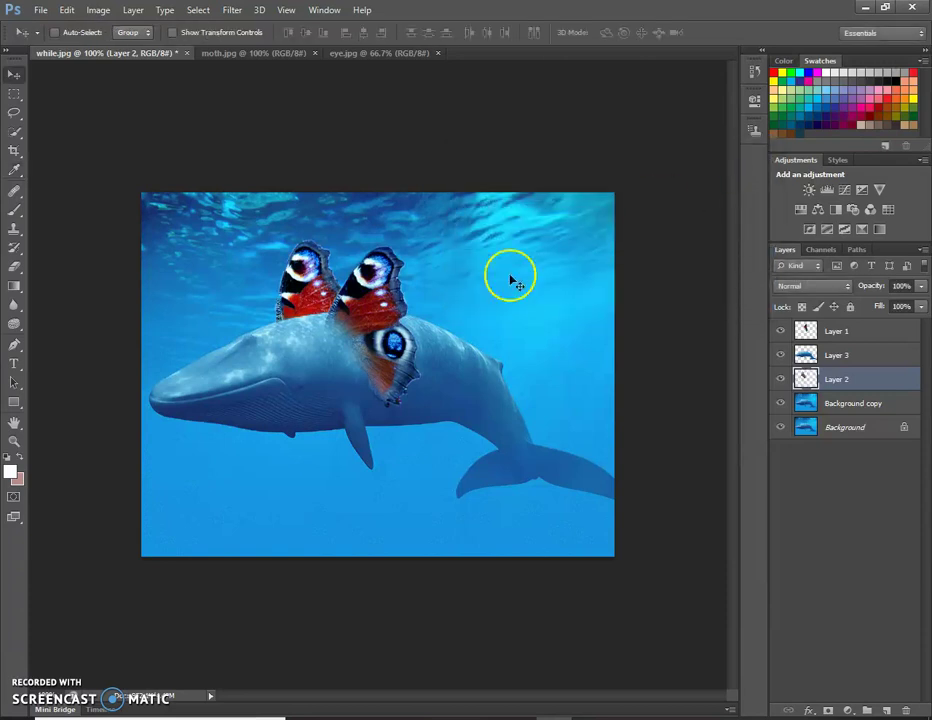
{"action": "left_click", "coordinate": [98, 12]}
{"action": "mouse_move", "coordinate": [120, 46]}
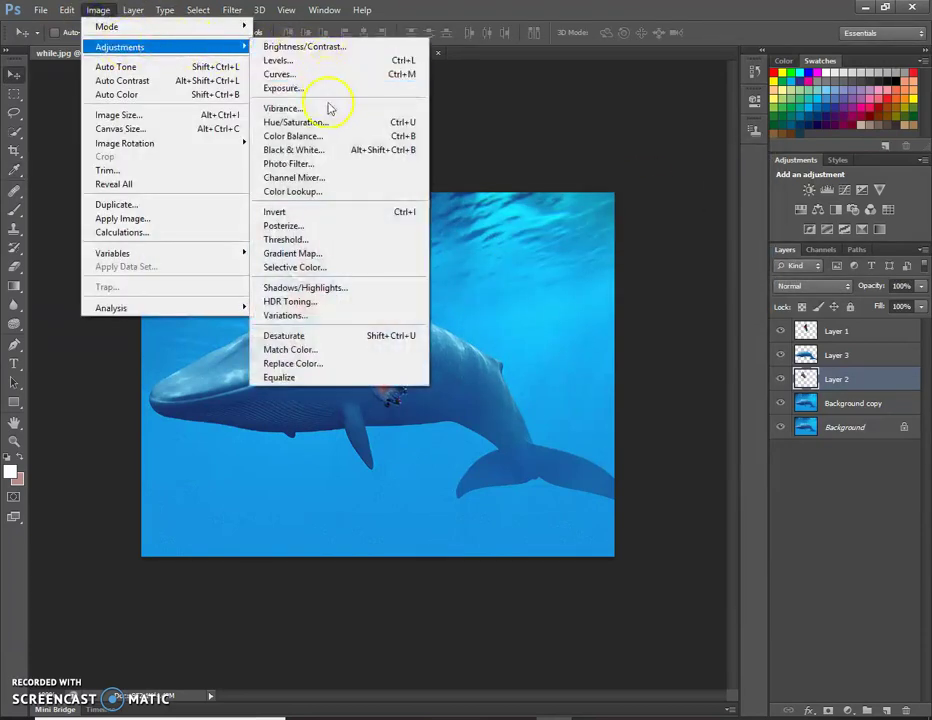
{"action": "left_click", "coordinate": [330, 48]}
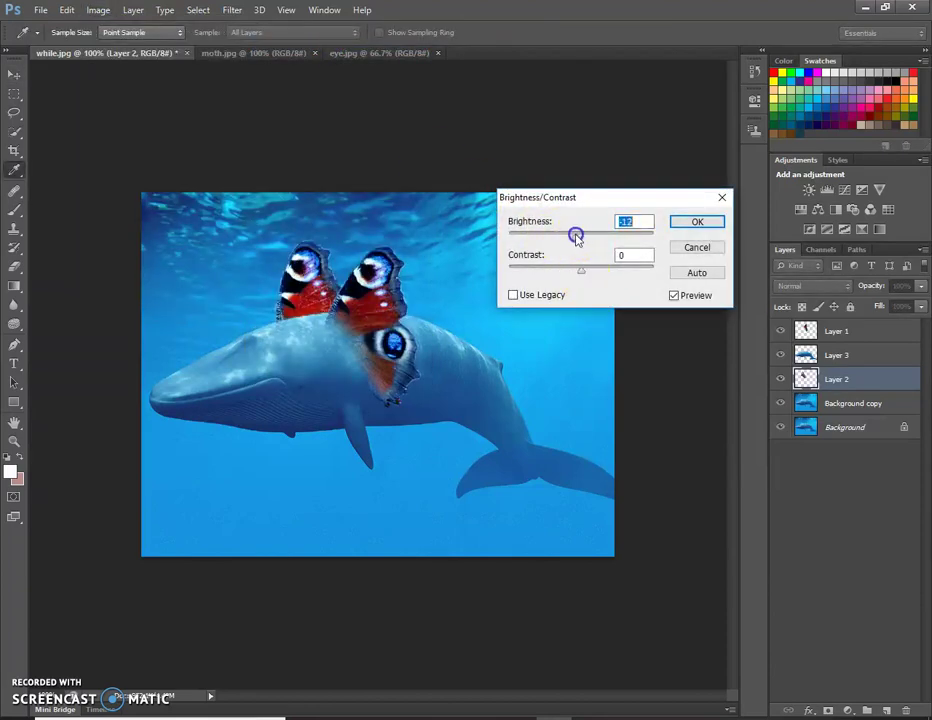
{"action": "left_click_drag", "start_coordinate": [569, 236], "coordinate": [548, 238]}
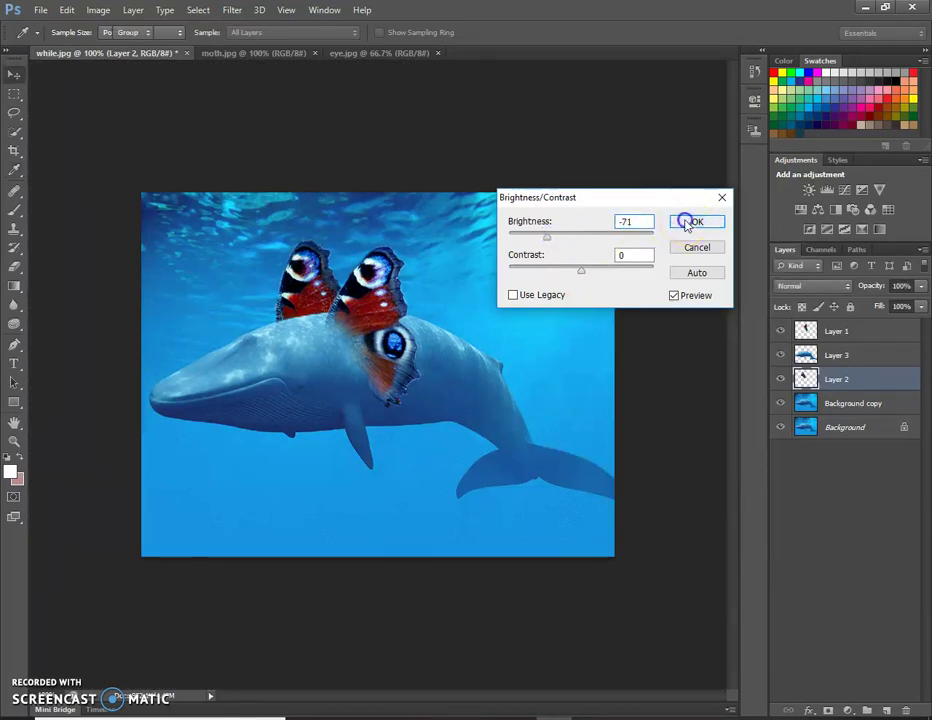
{"action": "left_click", "coordinate": [688, 221]}
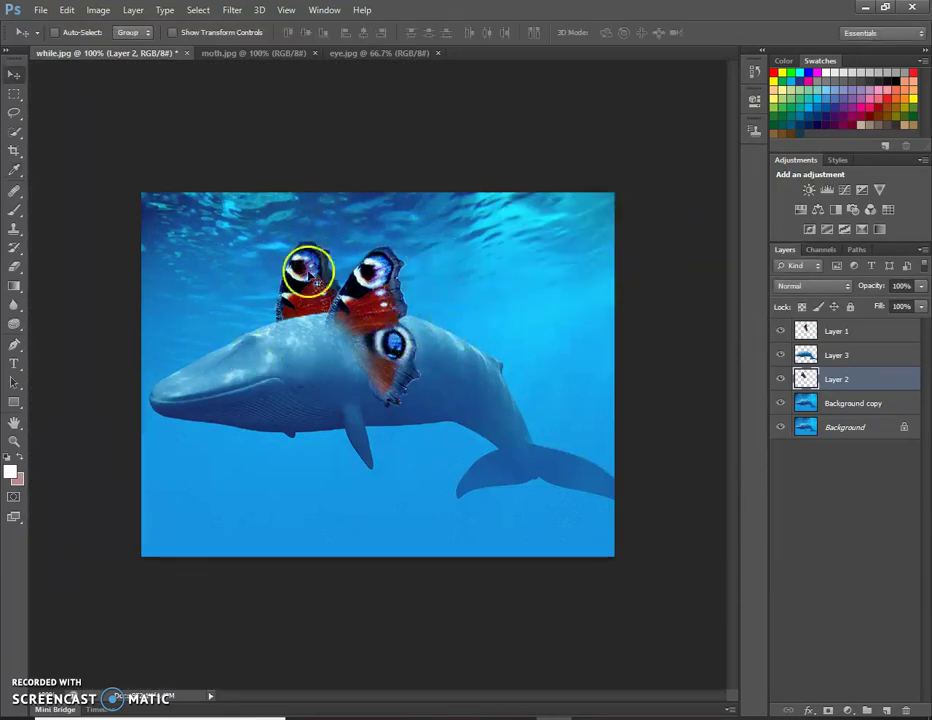